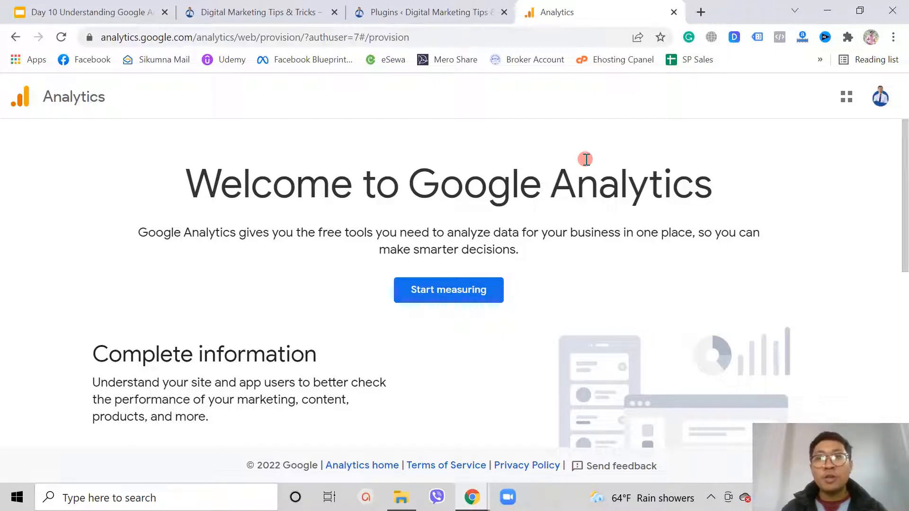
Start measuring with Google Analytics to begin setting up a new account.
left_click(880, 97)
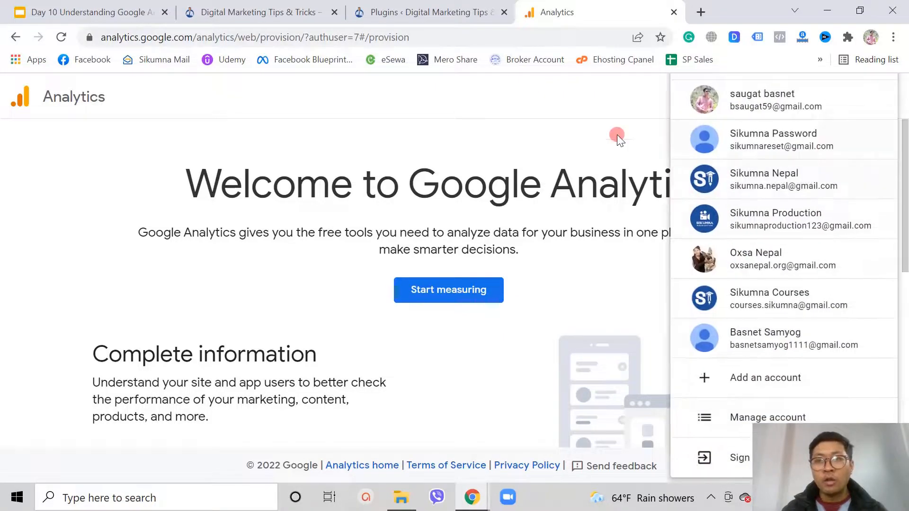
left_click(588, 108)
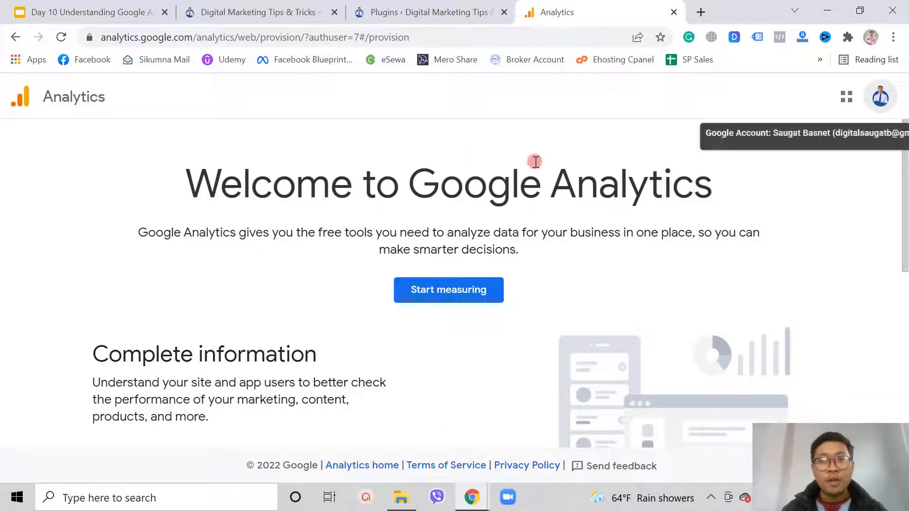
left_click(455, 293)
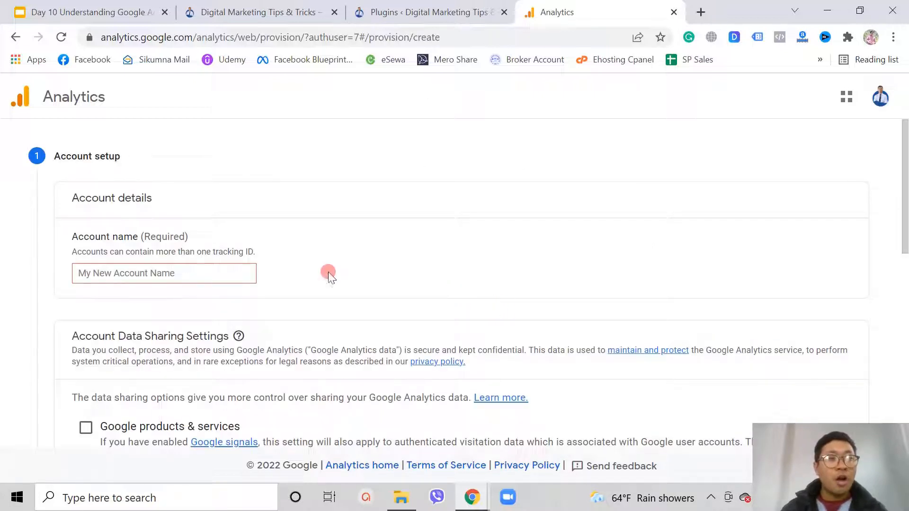
Name the new Analytics account Demo Website.
scroll(307, 265, "down", 2)
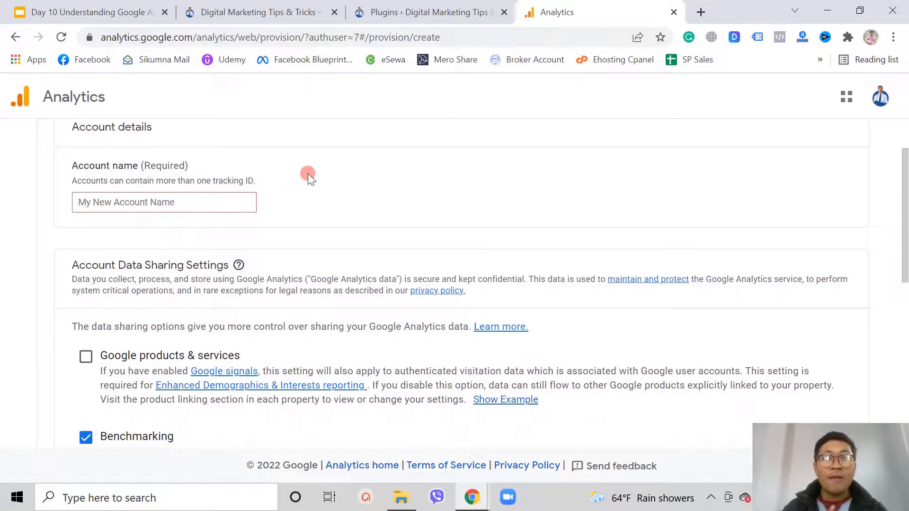
left_click(142, 202)
type("Clas")
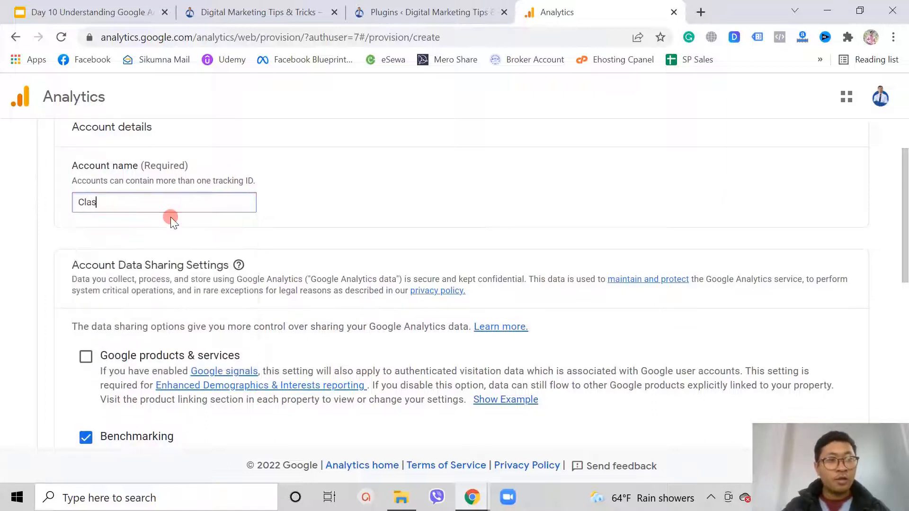
key("BackSpace")
key("BackSpace")
key("BackSpace")
type("Demo Website")
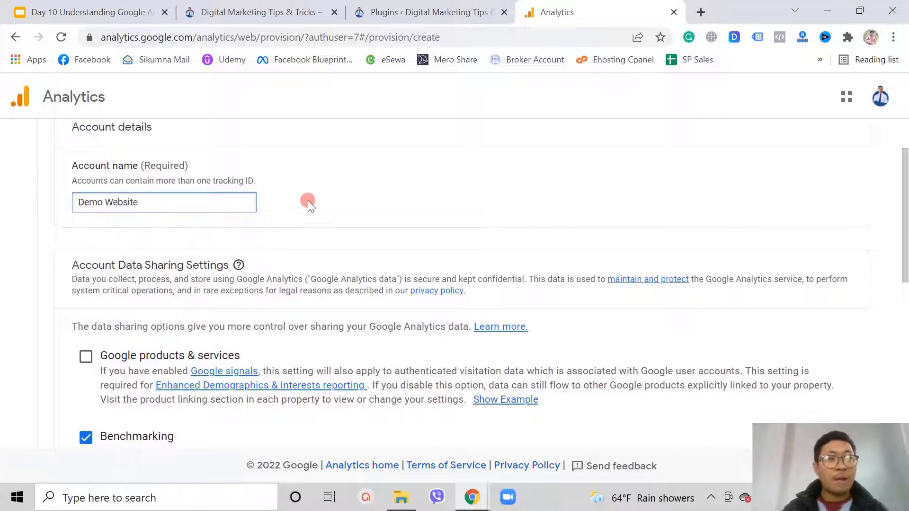
left_click(334, 183)
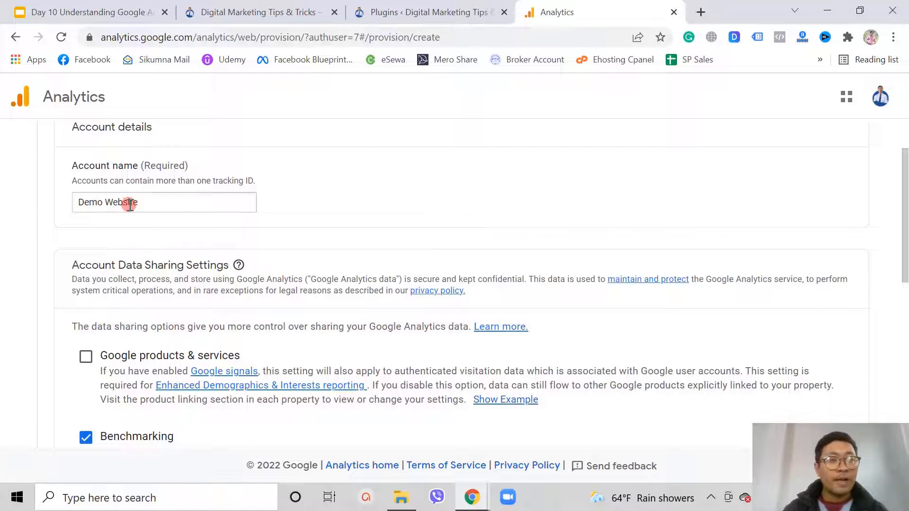
Accept the preselected account data sharing settings and continue to the property setup.
scroll(383, 246, "down", 6)
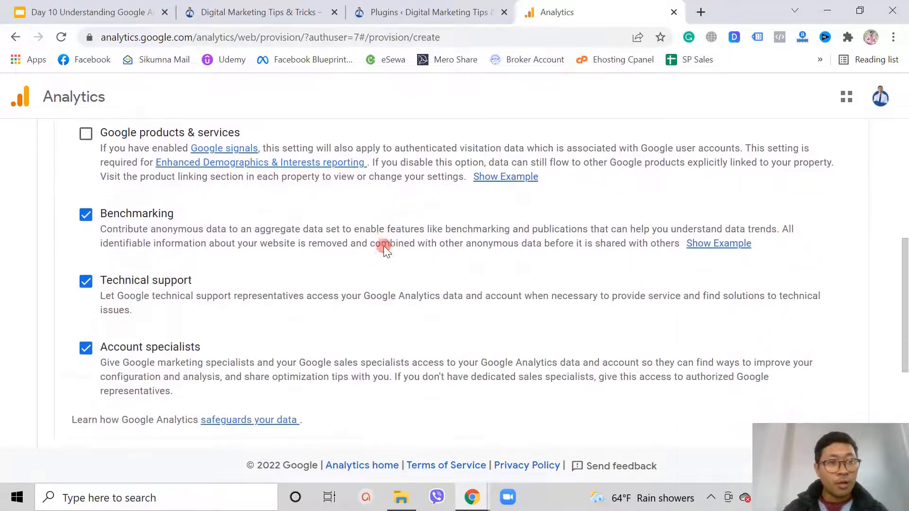
scroll(383, 246, "down", 1)
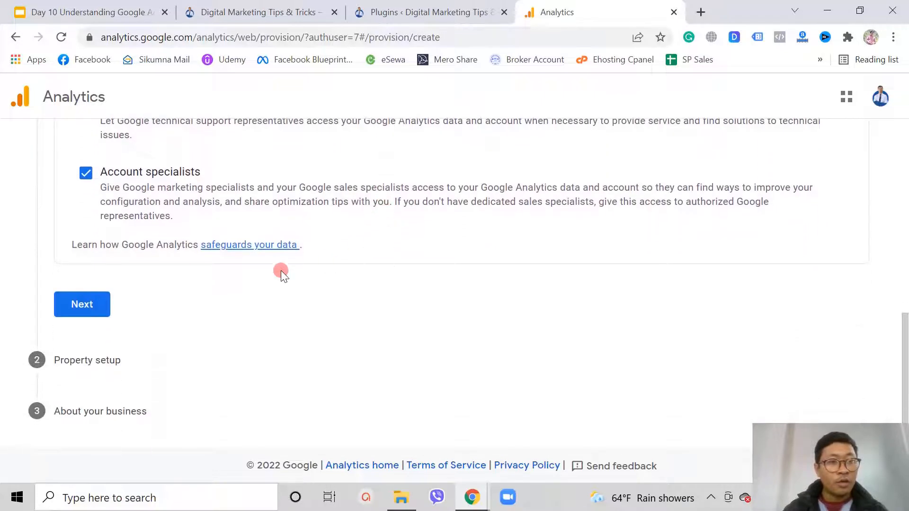
left_click(91, 307)
Name the Google Analytics 4 property Demo Website.
left_click(162, 284)
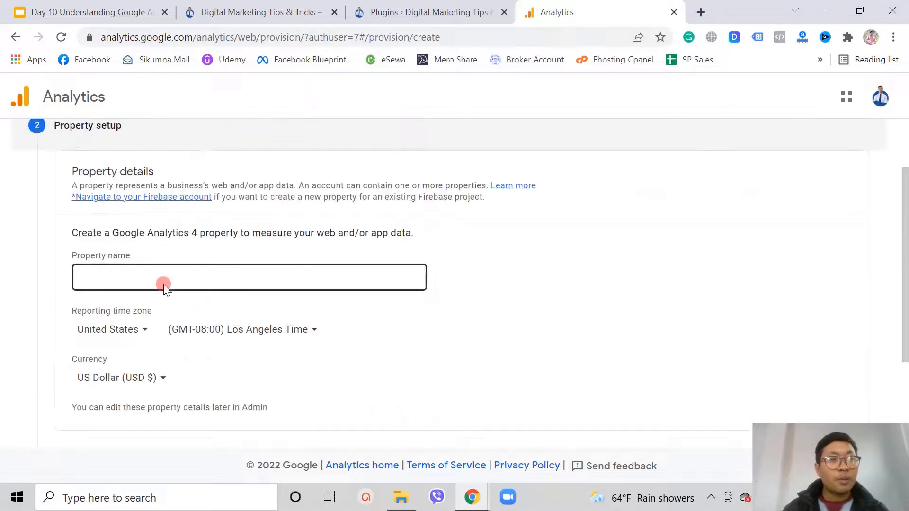
left_click(87, 124)
left_click_drag(126, 123, 45, 162)
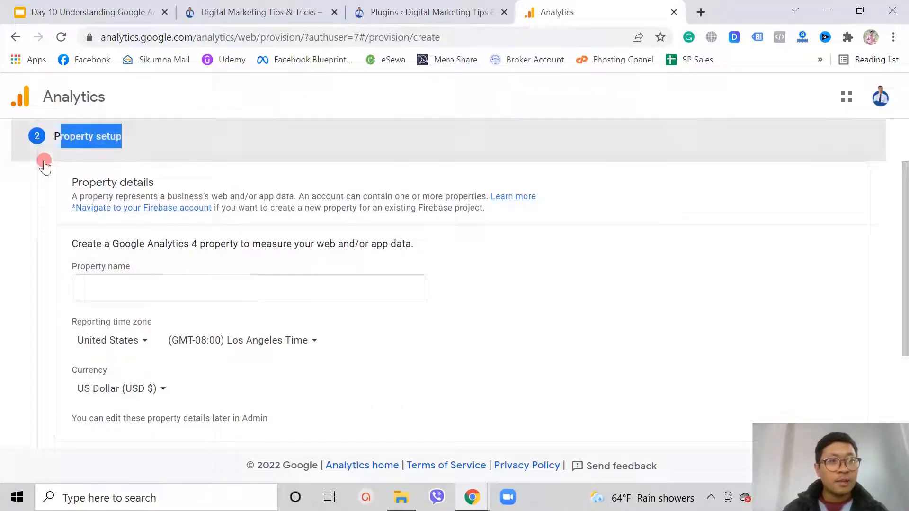
left_click(25, 226)
left_click(100, 289)
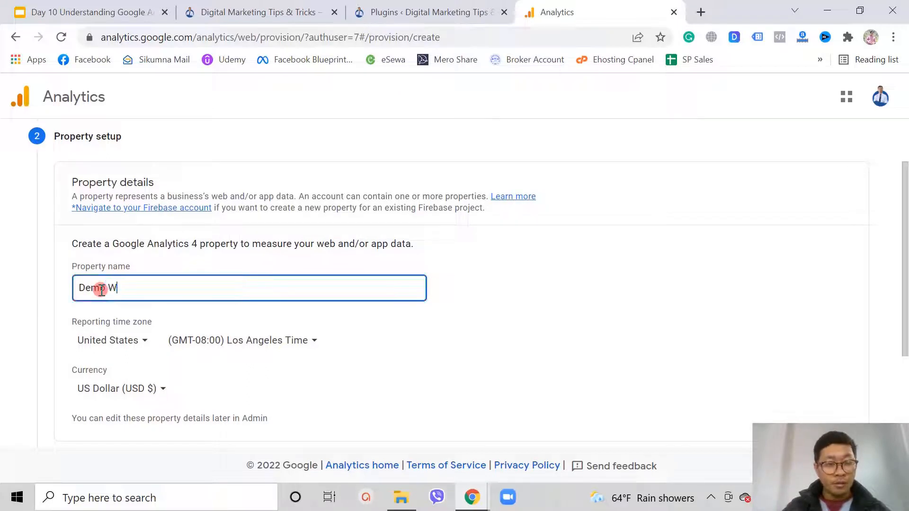
type("Demo Website")
left_click(491, 284)
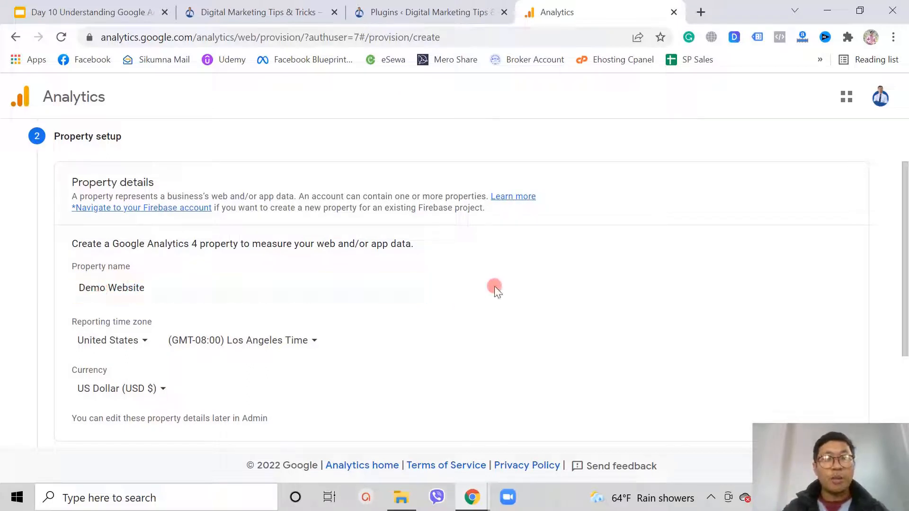
Set the property's reporting time zone country to Nepal and continue to the business information.
scroll(265, 303, "down", 2)
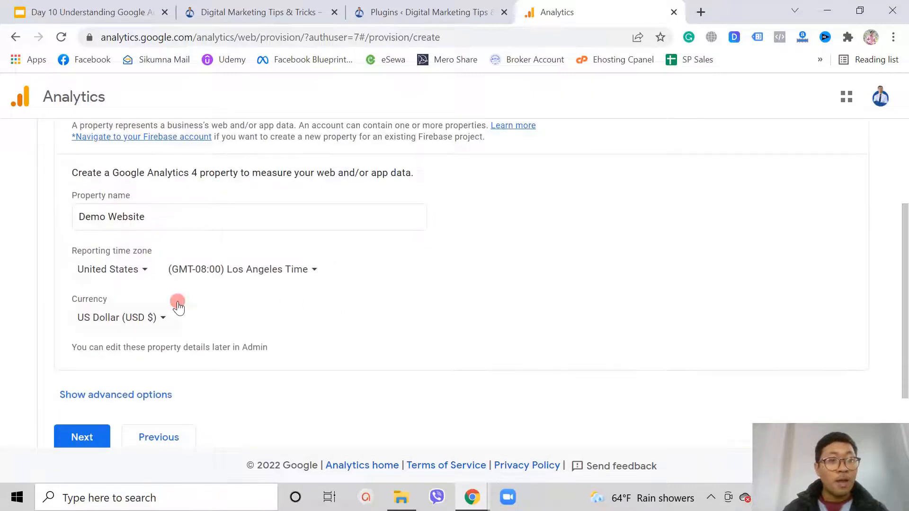
left_click(141, 272)
type("nepal")
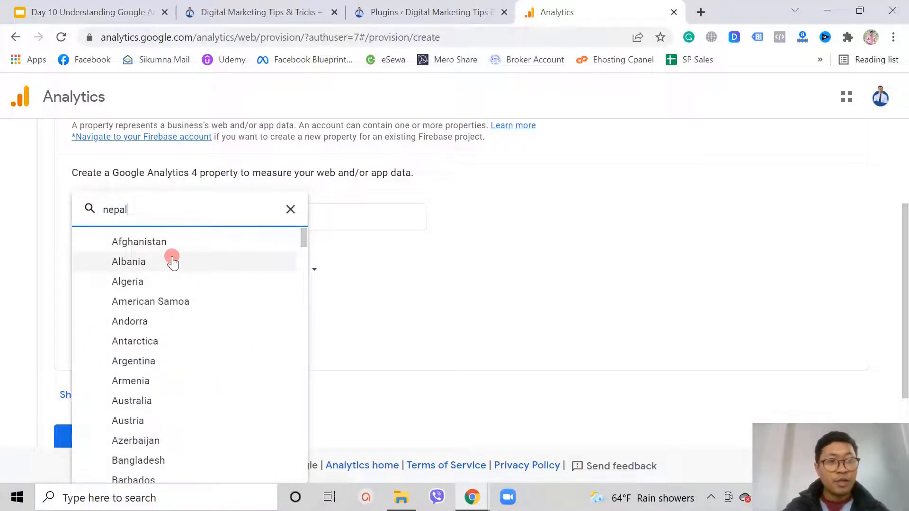
left_click(172, 244)
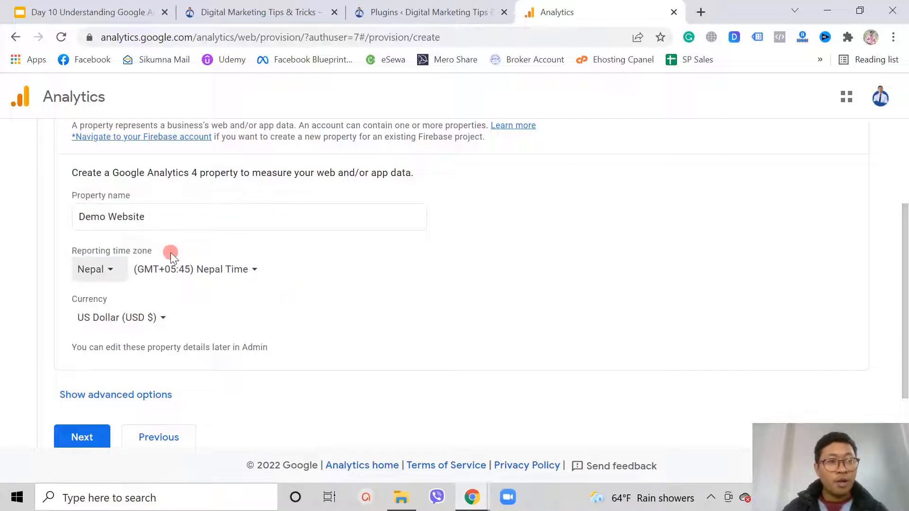
left_click(409, 274)
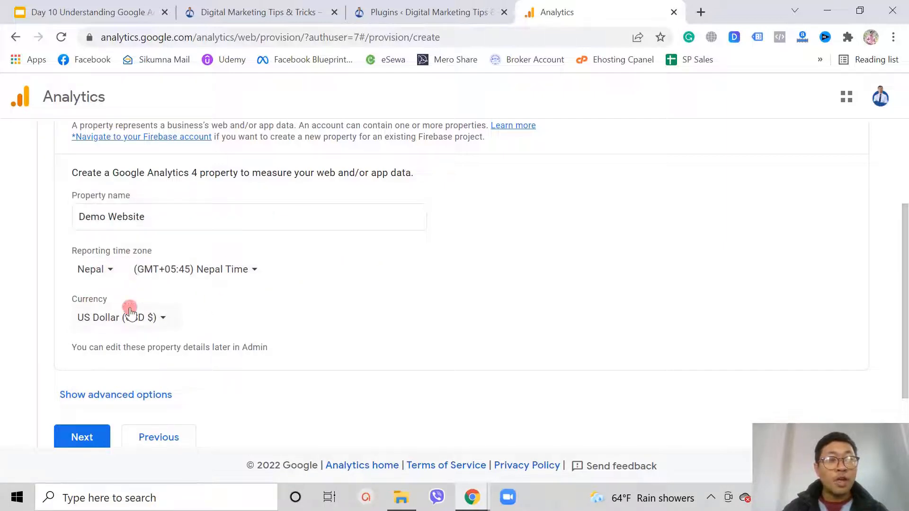
scroll(188, 278, "down", 1)
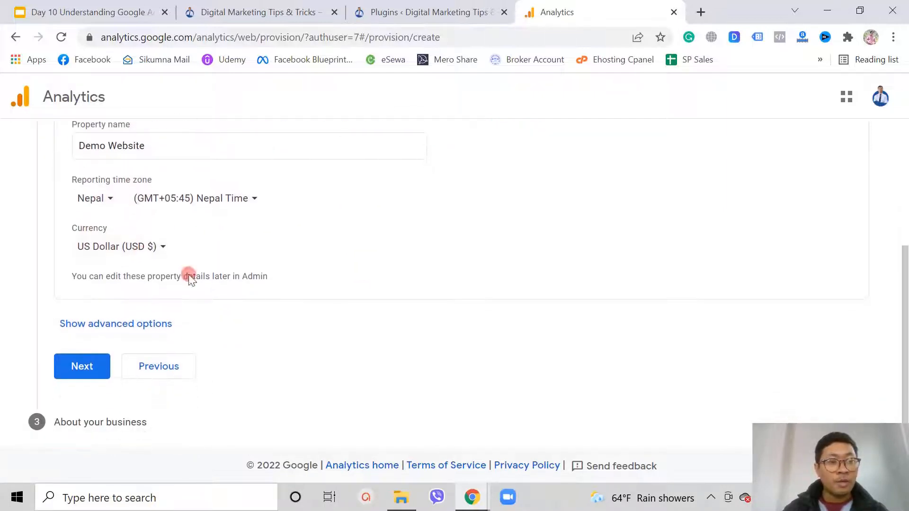
left_click(83, 369)
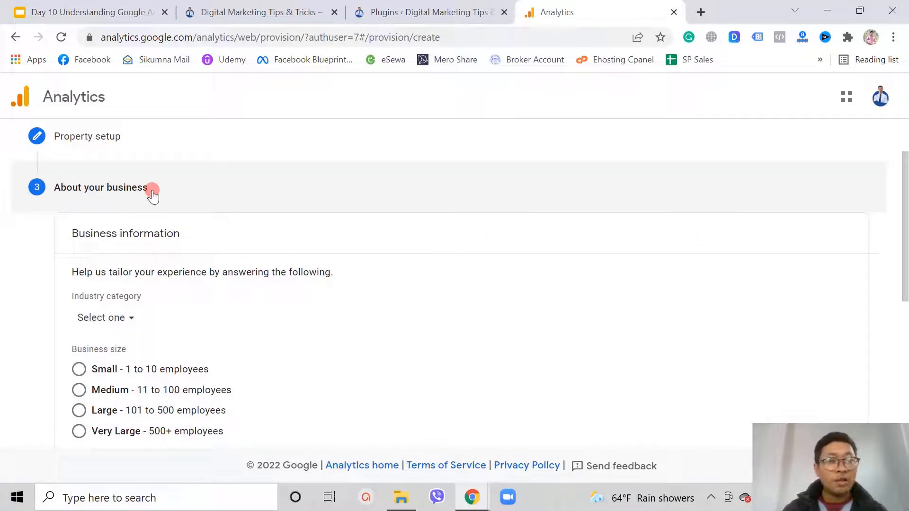
Browse the industry categories and set the business's category to Jobs & Education.
left_click(122, 247)
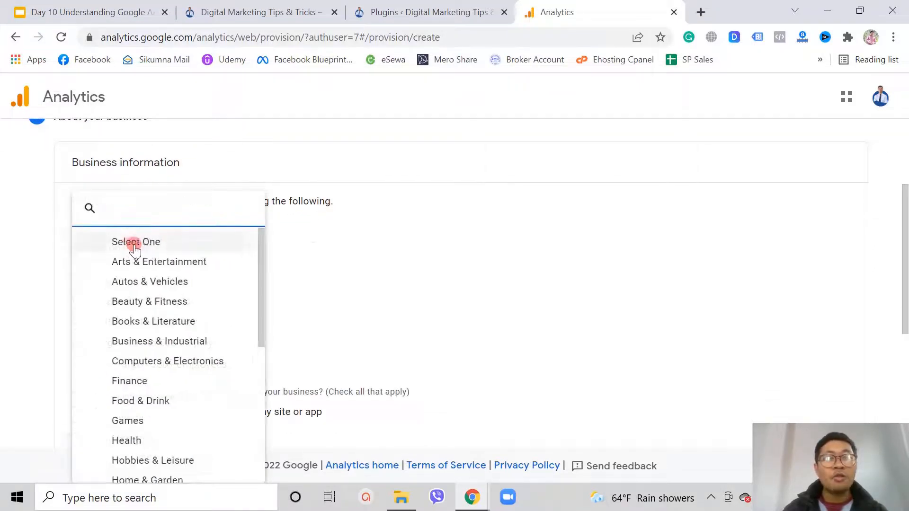
left_click(304, 250)
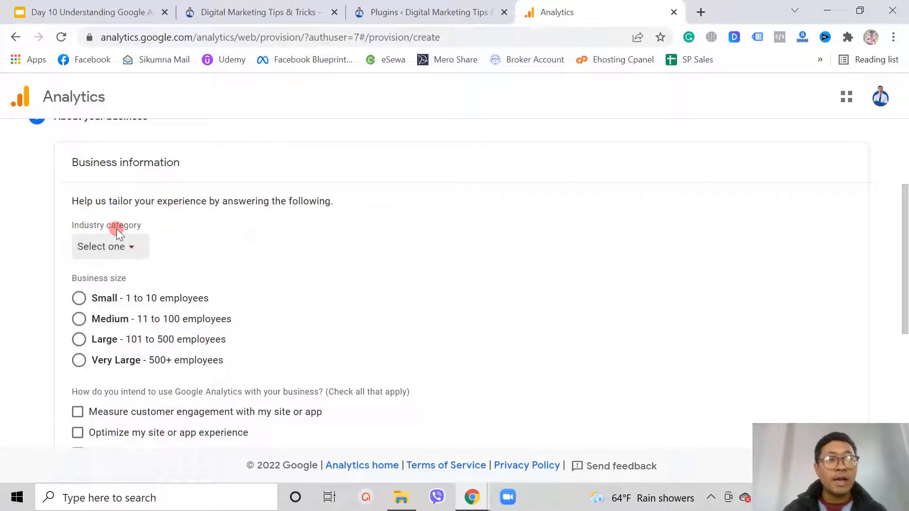
left_click(129, 250)
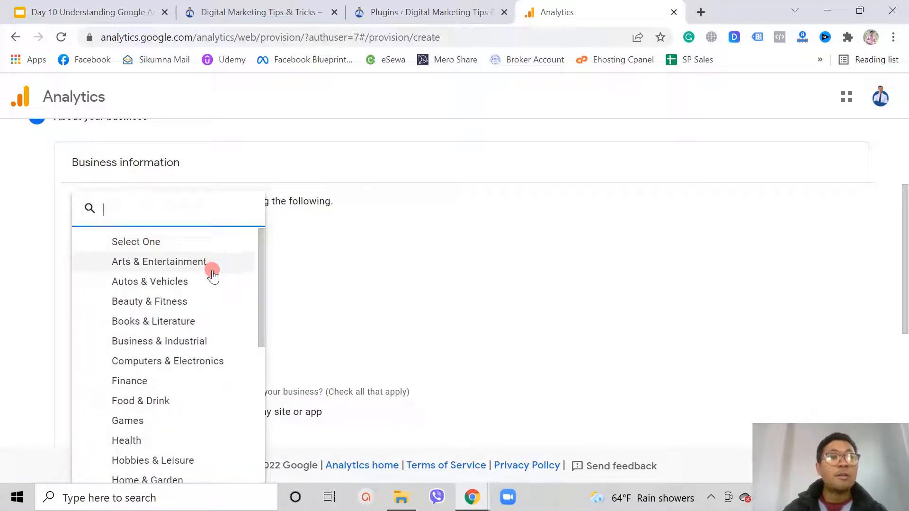
scroll(209, 312, "down", 1)
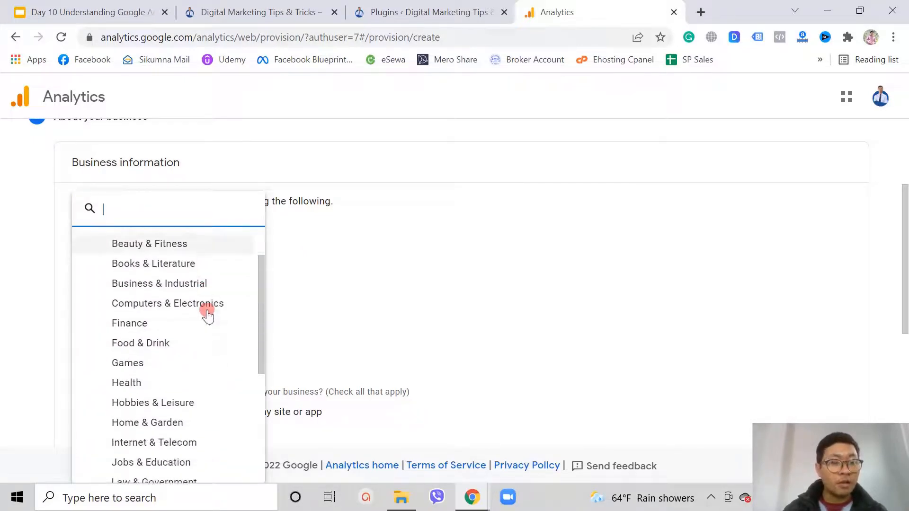
scroll(208, 314, "down", 2)
scroll(209, 315, "down", 2)
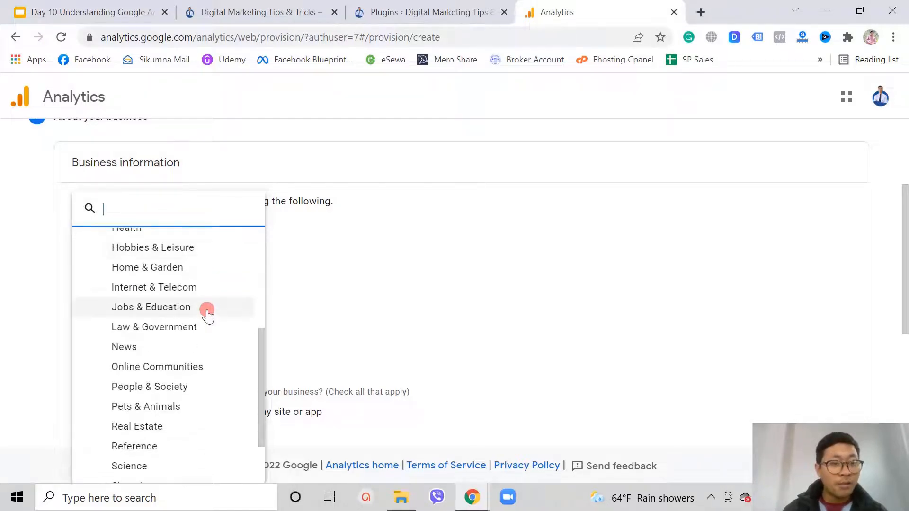
scroll(207, 314, "down", 2)
scroll(205, 314, "up", 2)
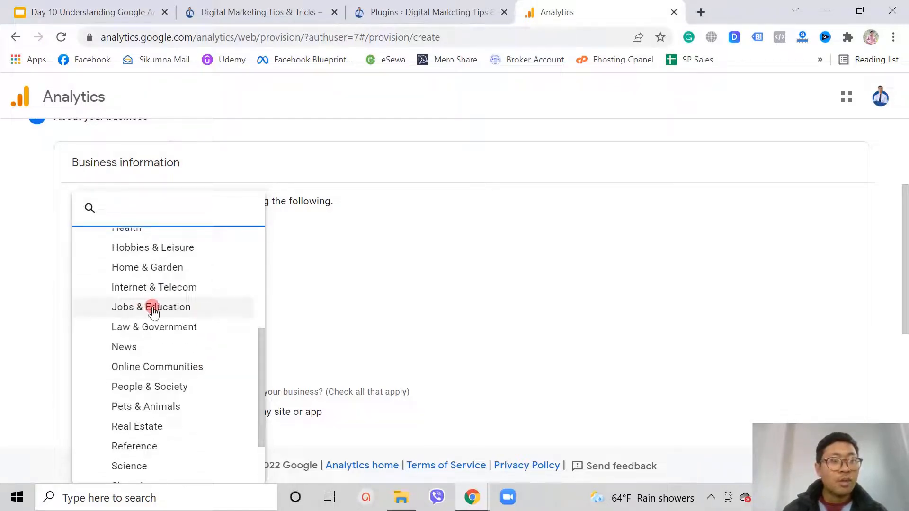
left_click(153, 308)
Reselect Jobs & Education as the industry category and set the business size to Small - 1 to 10 employees.
left_click(142, 243)
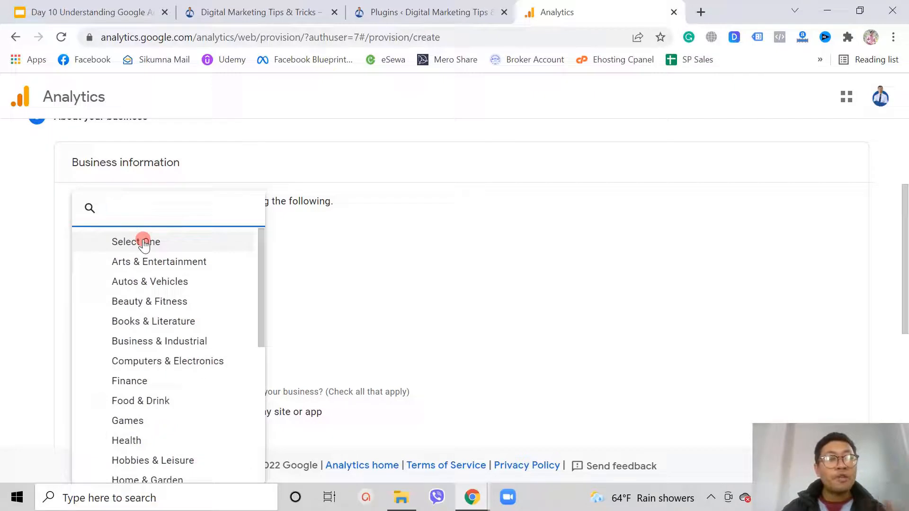
scroll(158, 381, "down", 5)
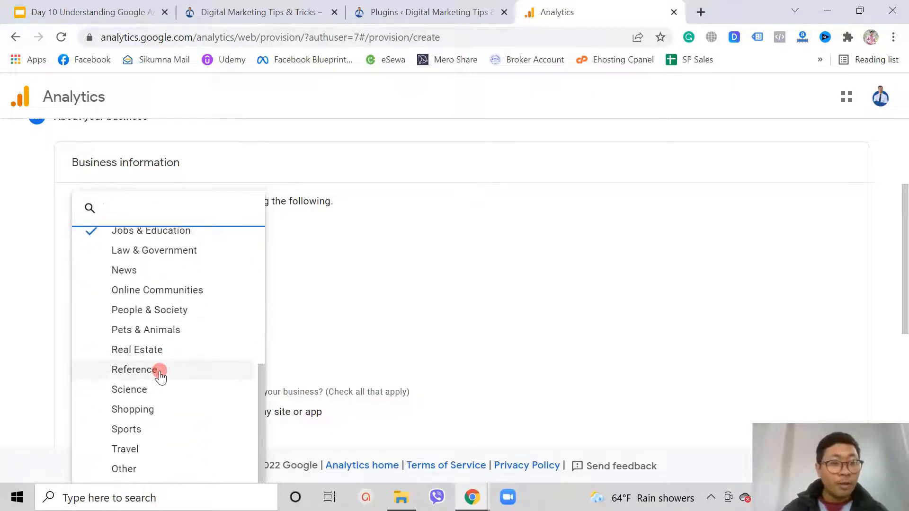
scroll(141, 474, "up", 3)
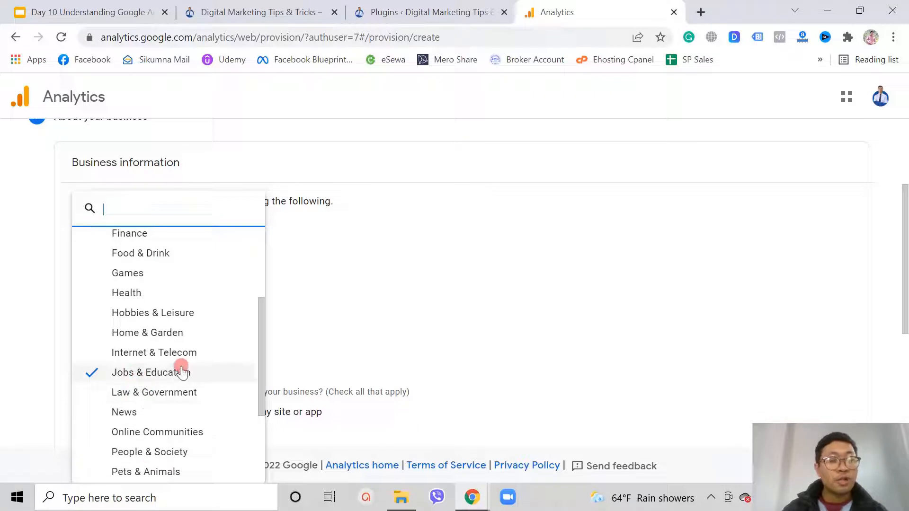
left_click(181, 373)
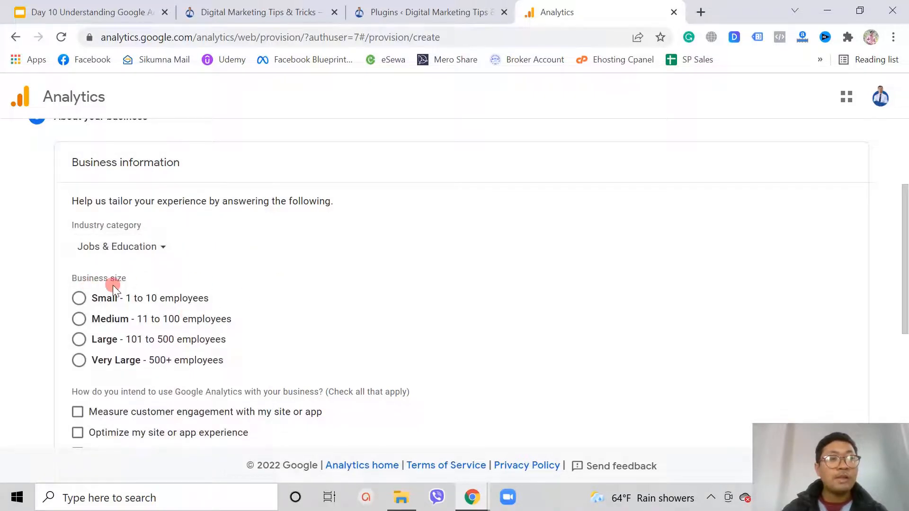
left_click(81, 303)
Select every intended use of Google Analytics except Other and submit the account for creation.
scroll(374, 308, "down", 4)
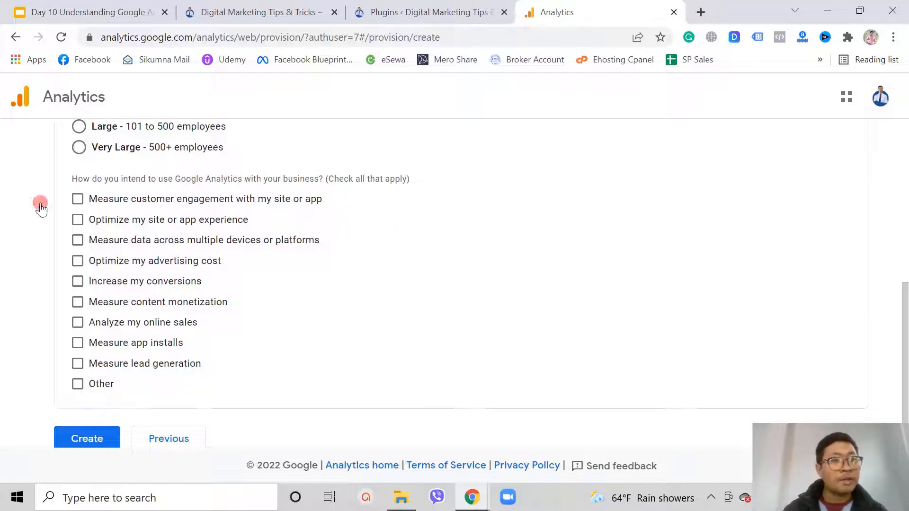
left_click(77, 198)
left_click(77, 219)
left_click(78, 239)
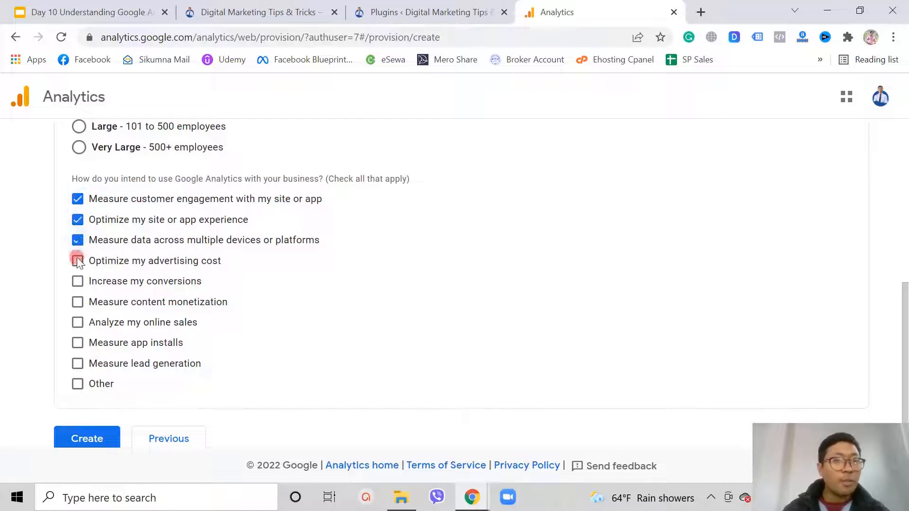
left_click(77, 261)
left_click(78, 281)
left_click(77, 302)
left_click(78, 323)
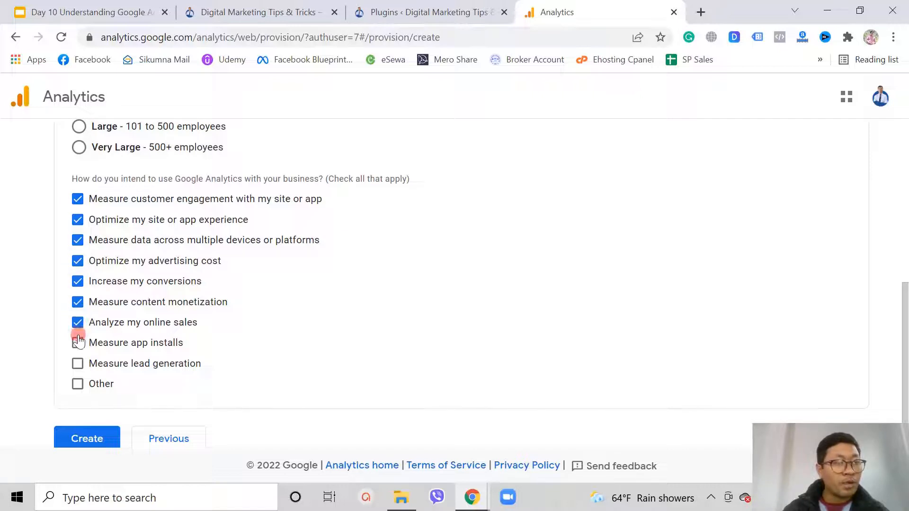
left_click(77, 342)
left_click(78, 364)
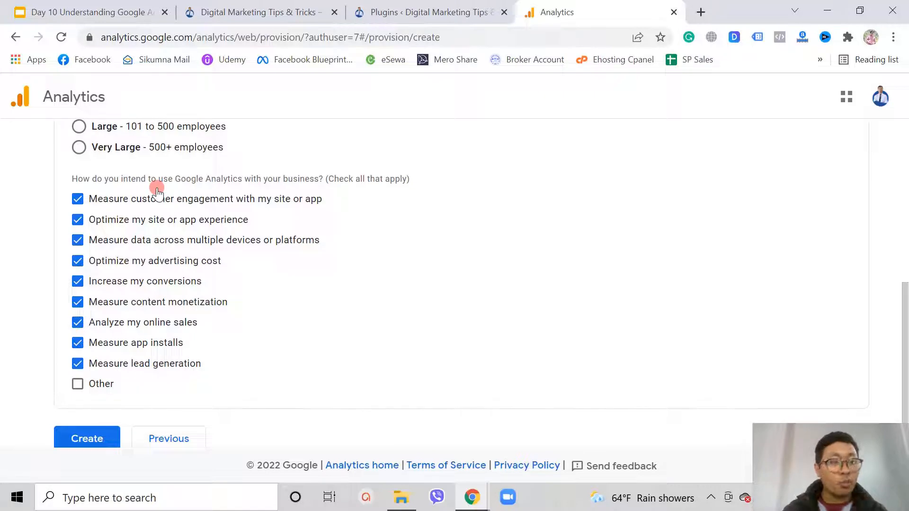
scroll(109, 379, "down", 1)
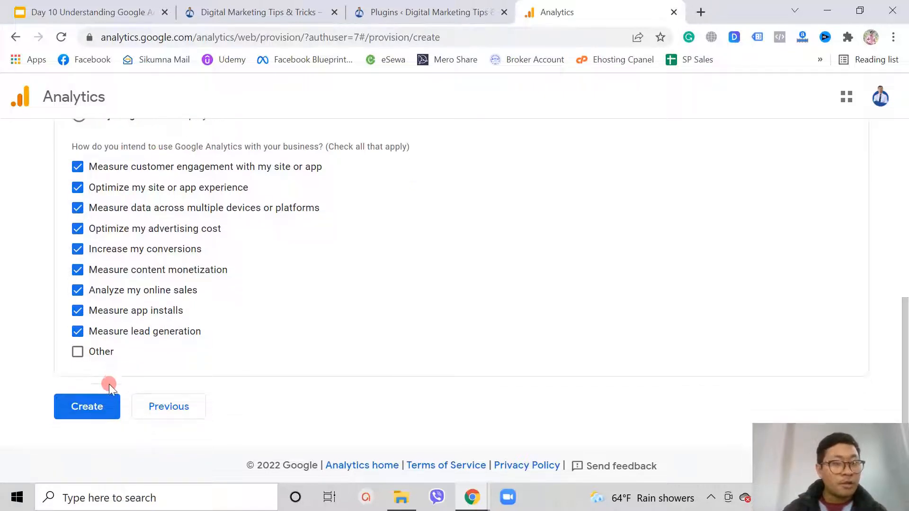
left_click(94, 406)
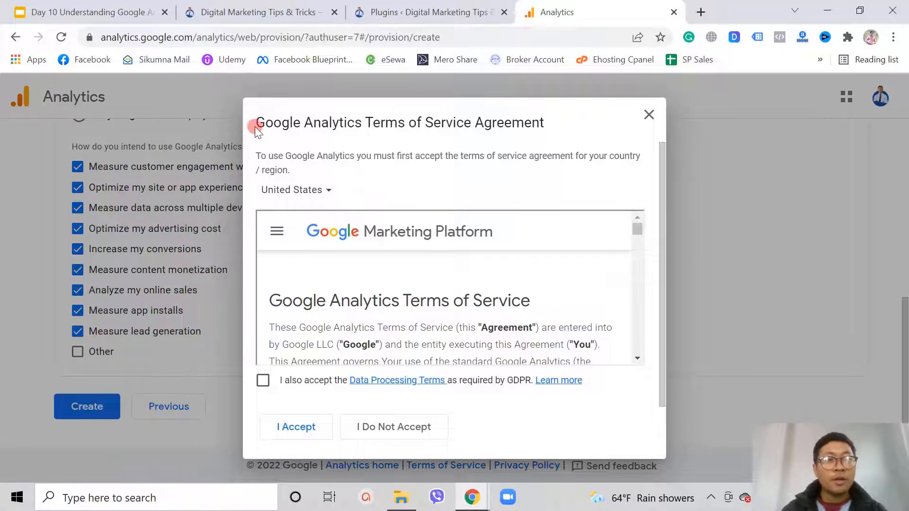
Set the country of the Google Analytics Terms of Service Agreement to Nepal.
left_click_drag(254, 124, 548, 127)
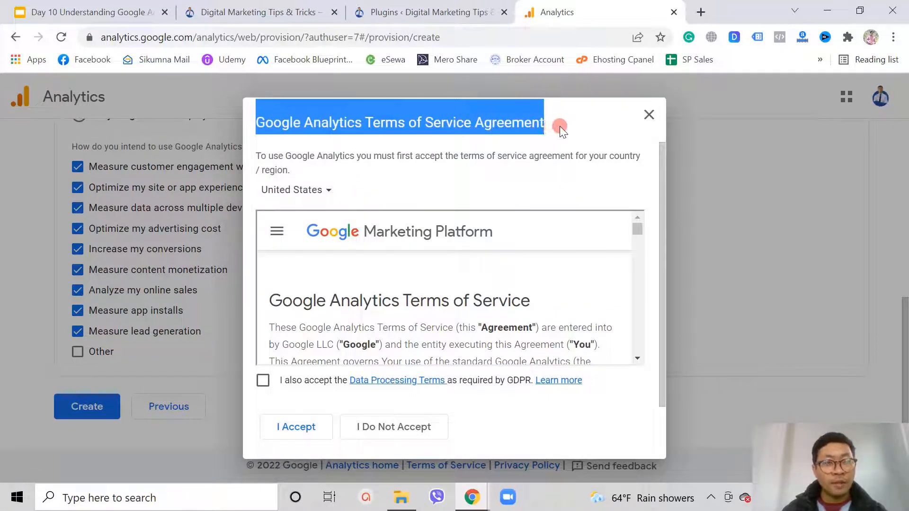
left_click(559, 126)
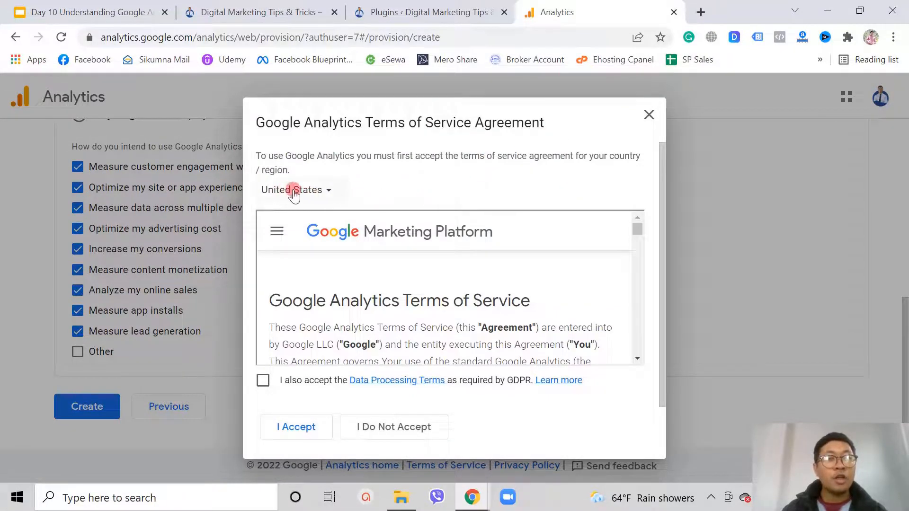
left_click(322, 189)
type("nep")
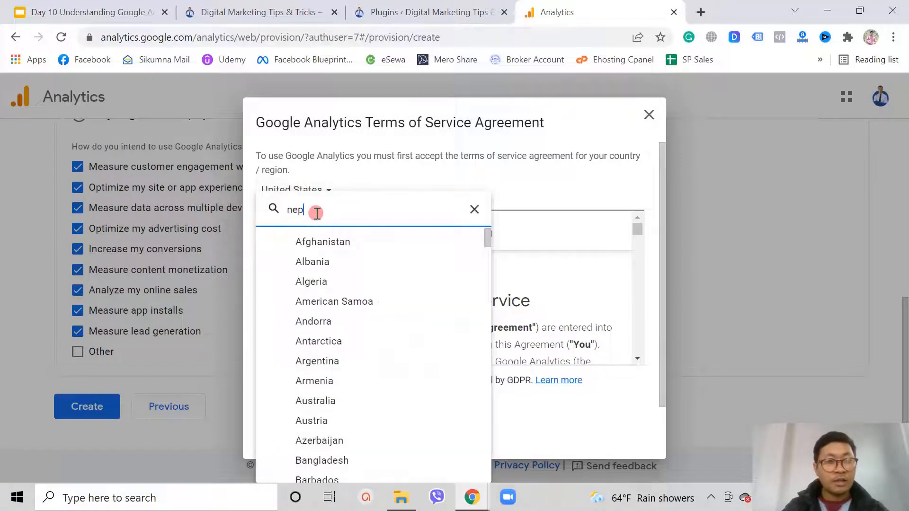
type("al")
left_click(301, 239)
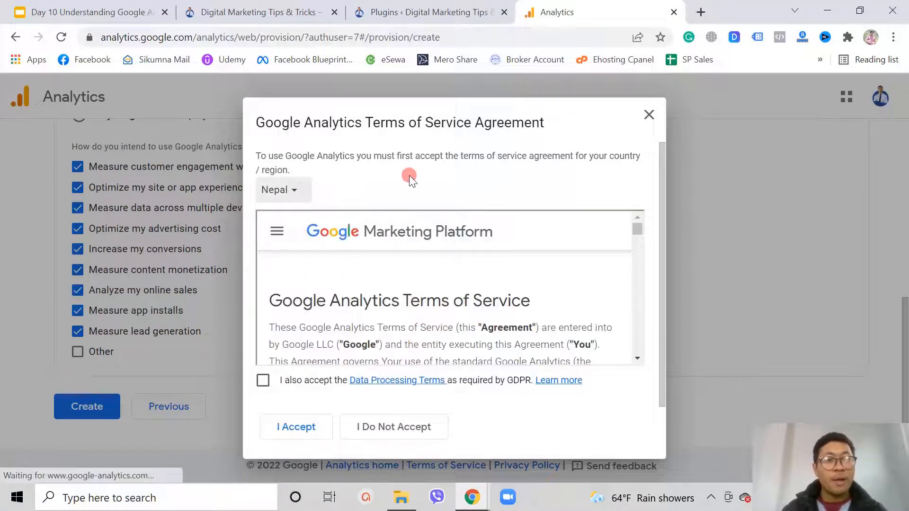
Go through the terms of service to the end, then accept them along with the GDPR Data Processing Terms.
scroll(402, 265, "down", 10)
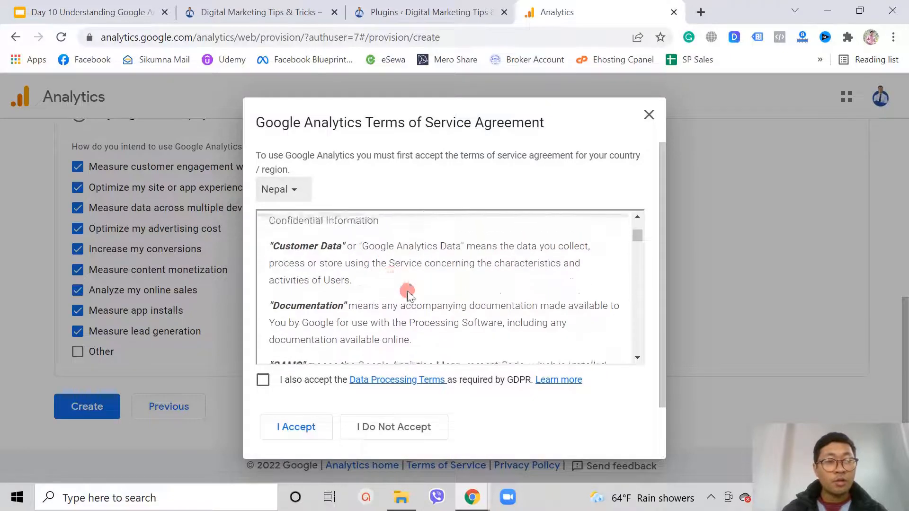
scroll(407, 291, "down", 15)
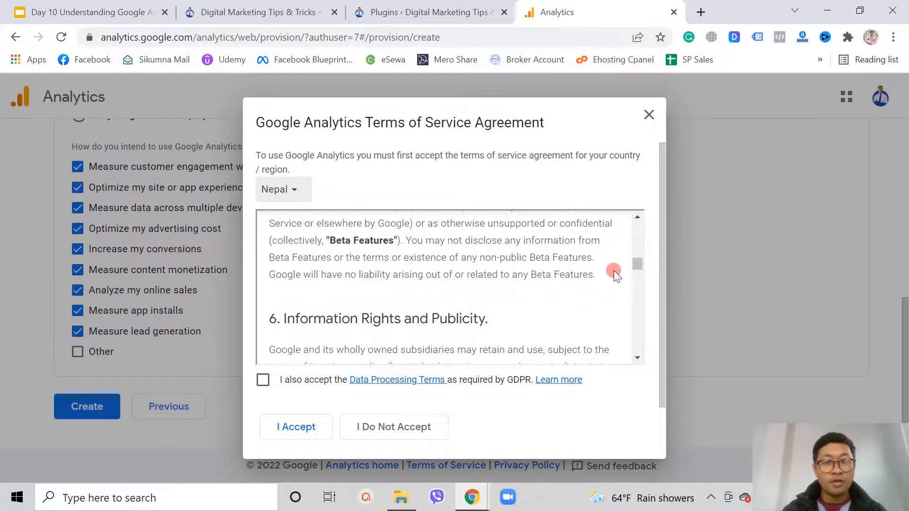
left_click_drag(637, 264, 643, 348)
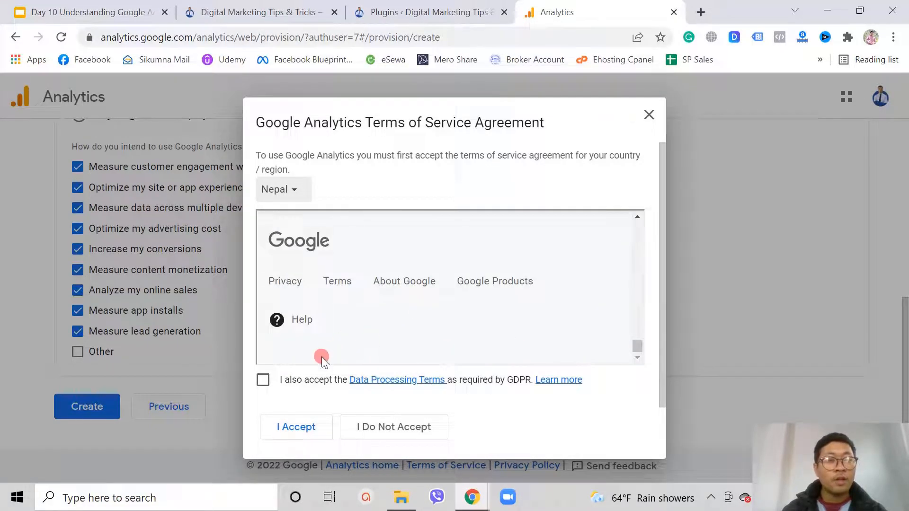
left_click(263, 381)
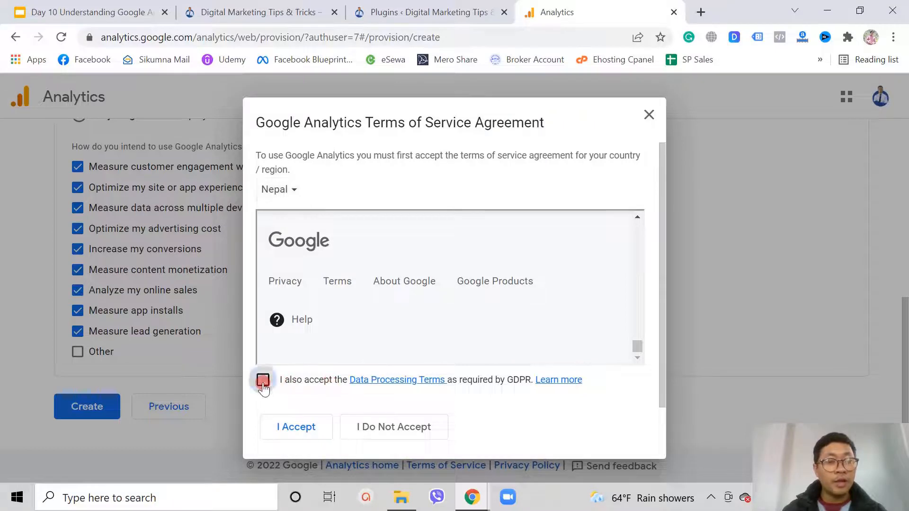
left_click(286, 426)
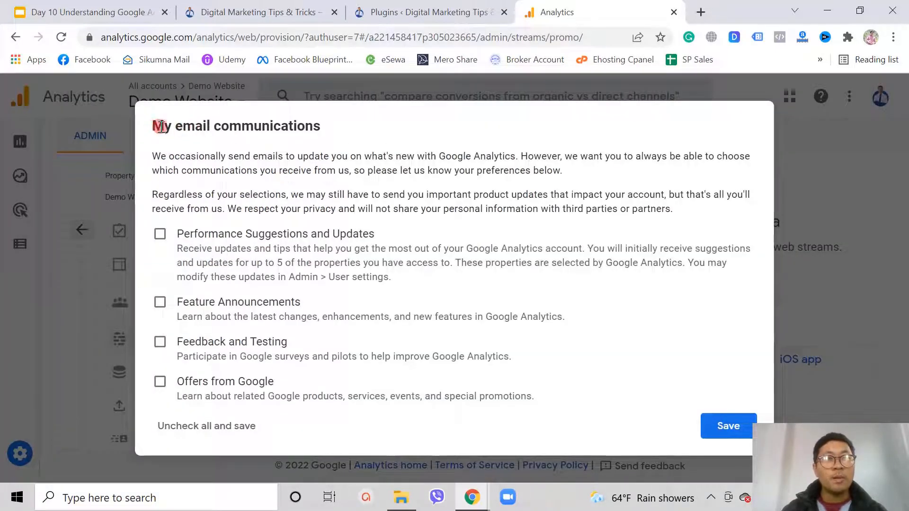
Save the email communication preferences without selecting any of the optional mailings.
left_click_drag(156, 125, 323, 135)
left_click(378, 156)
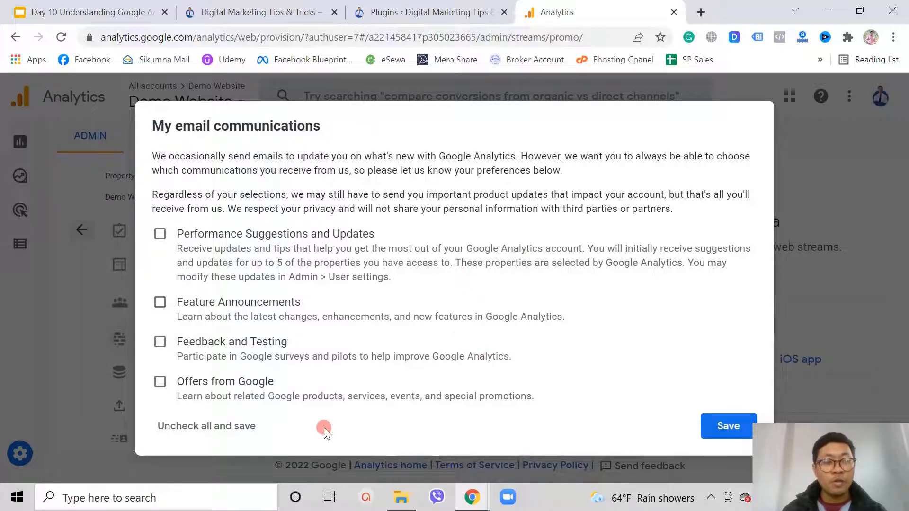
left_click(739, 430)
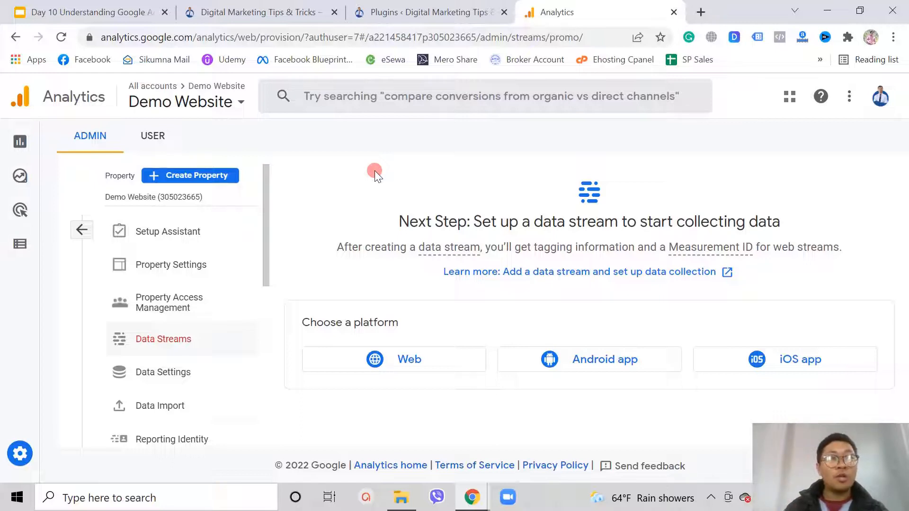
Switch to the site's WordPress admin and open the page for adding new plugins.
left_click(372, 7)
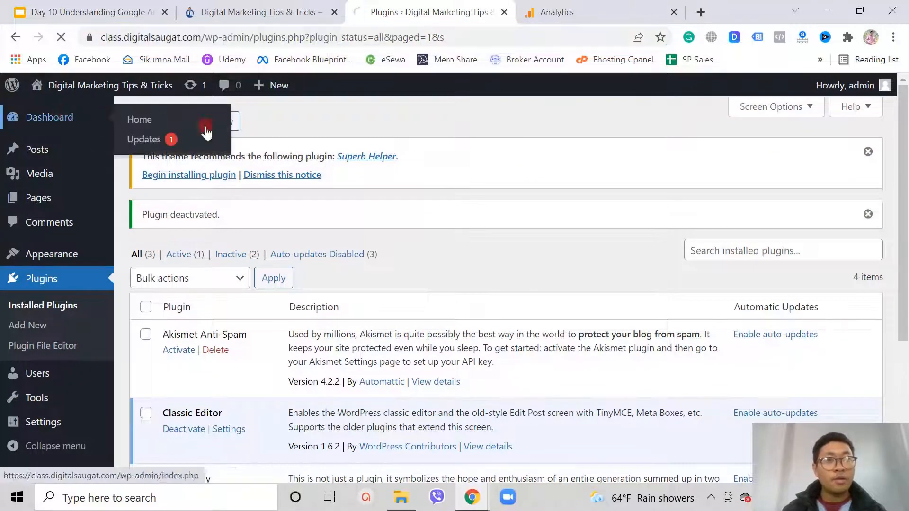
left_click(199, 122)
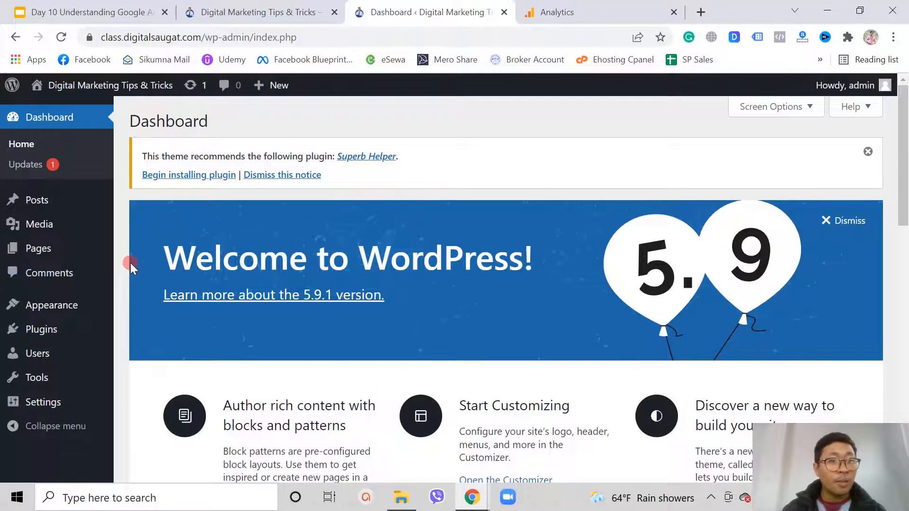
mouse_move(51, 329)
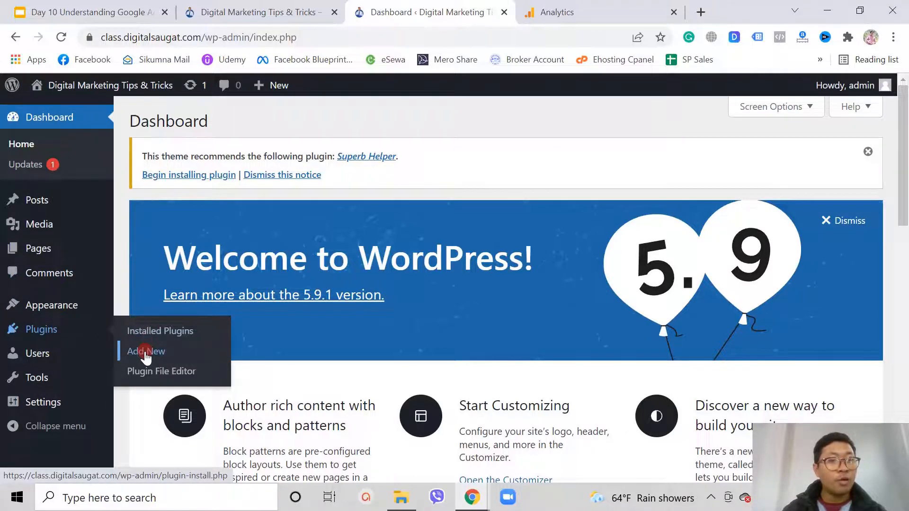
left_click(181, 354)
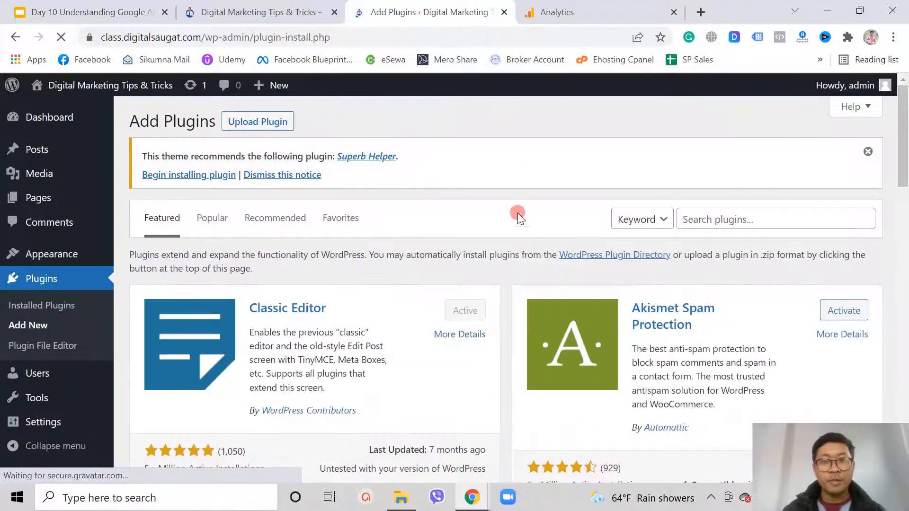
Search the WordPress plugin directory for "site kit by google".
scroll(525, 167, "down", 2)
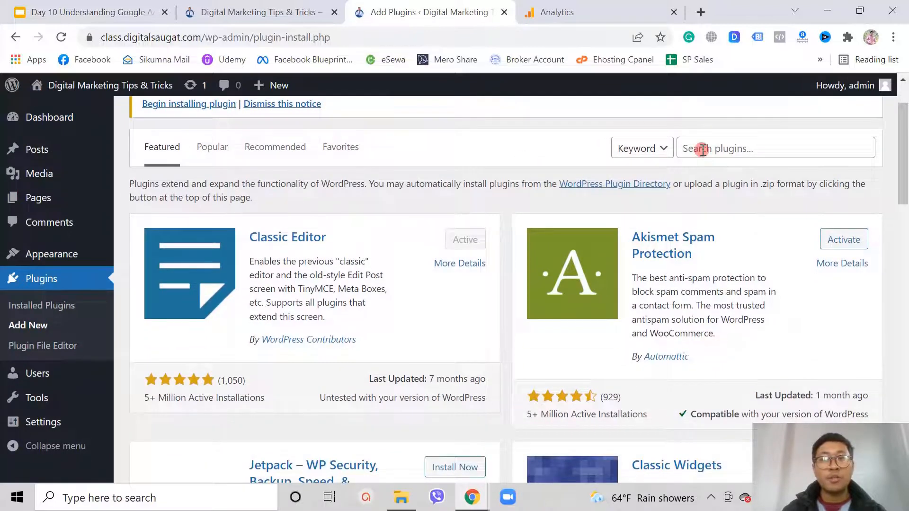
left_click(702, 149)
type("site kit by g")
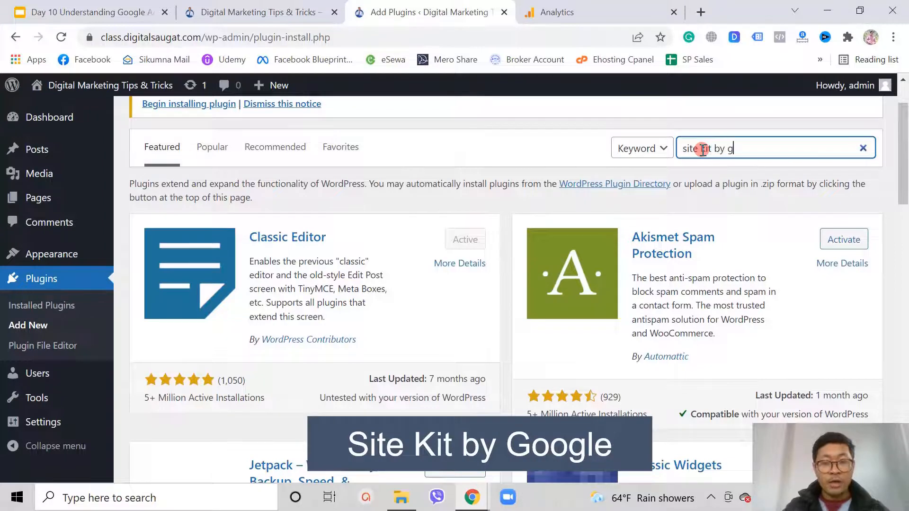
type("oogle")
key("Return")
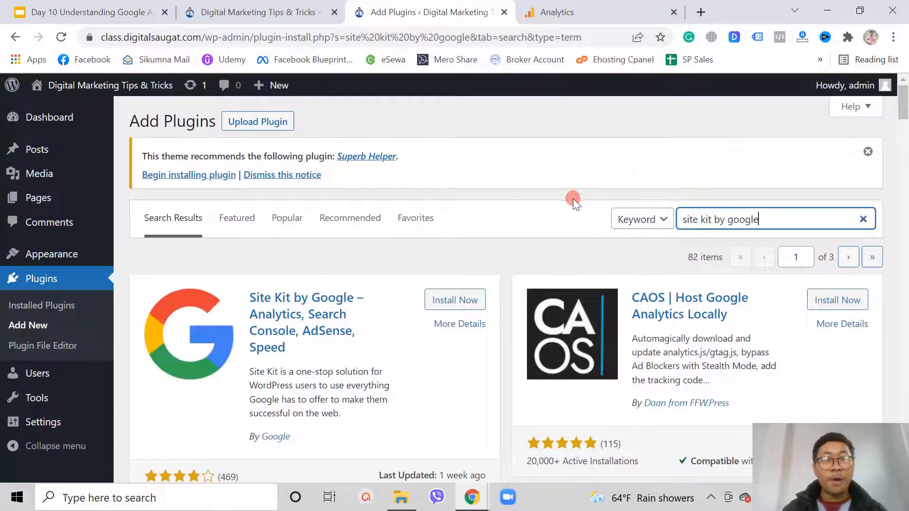
Install and activate the Site Kit by Google plugin.
scroll(544, 201, "down", 1)
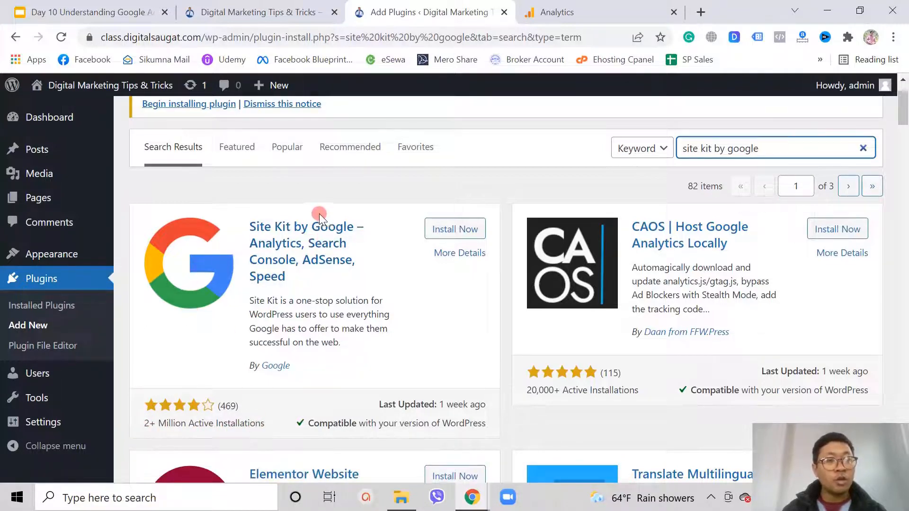
left_click(446, 231)
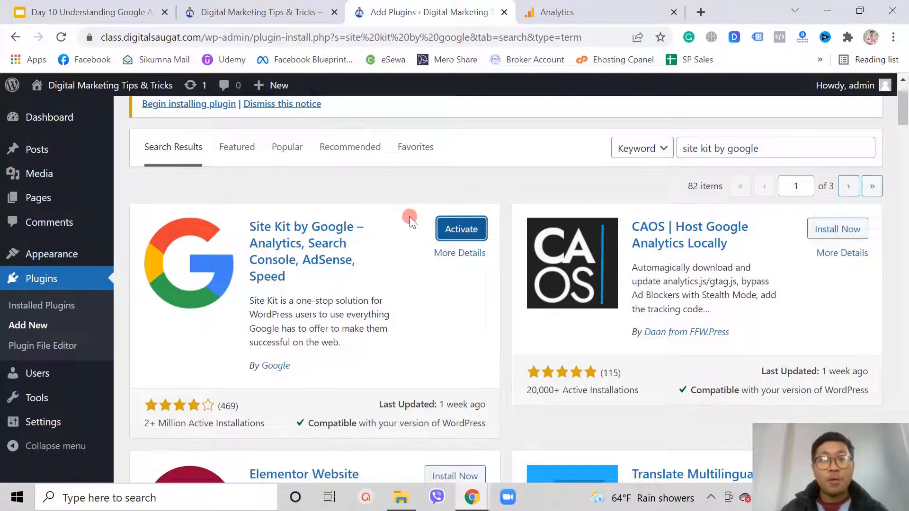
left_click(455, 233)
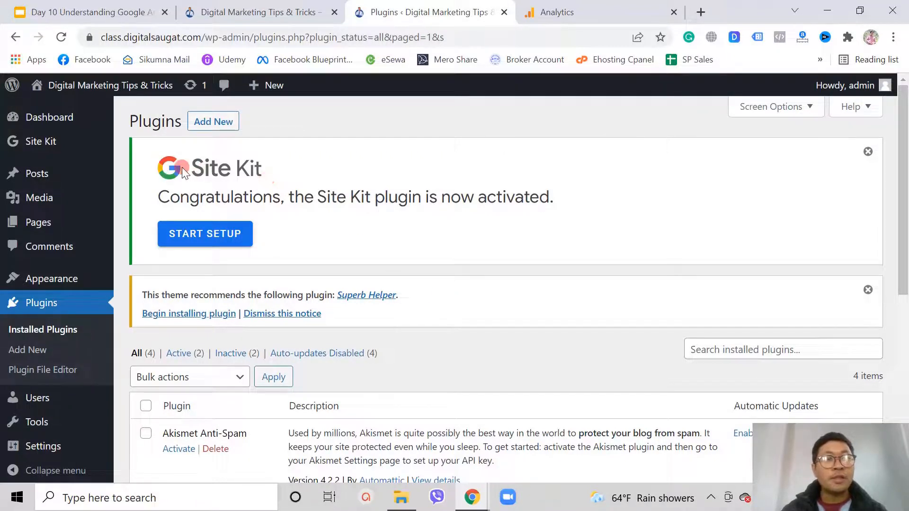
Start the Site Kit setup and sign in with the Google account used for Analytics, leaving anonymous usage sharing off.
left_click(192, 237)
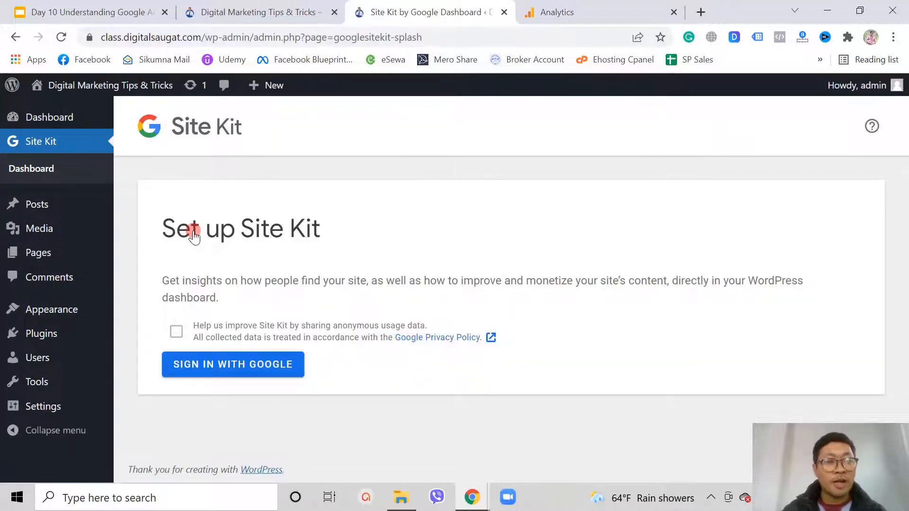
left_click(218, 367)
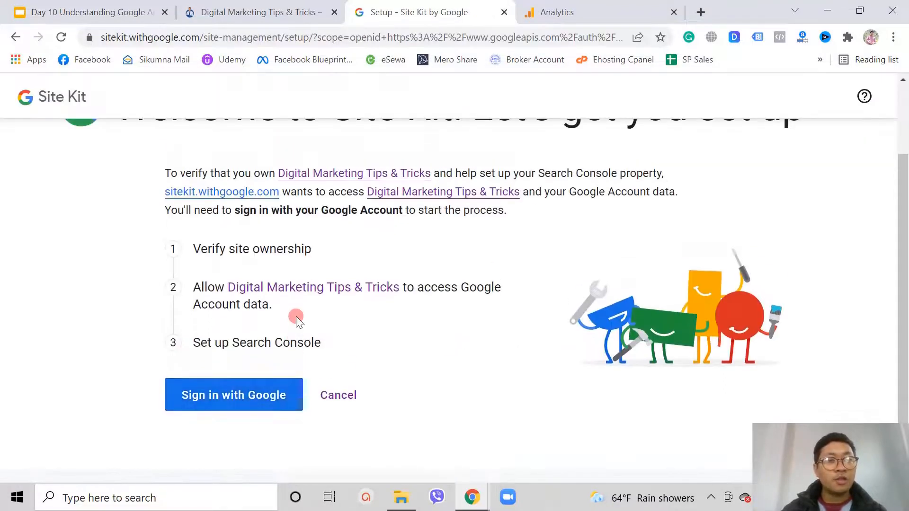
scroll(296, 317, "down", 2)
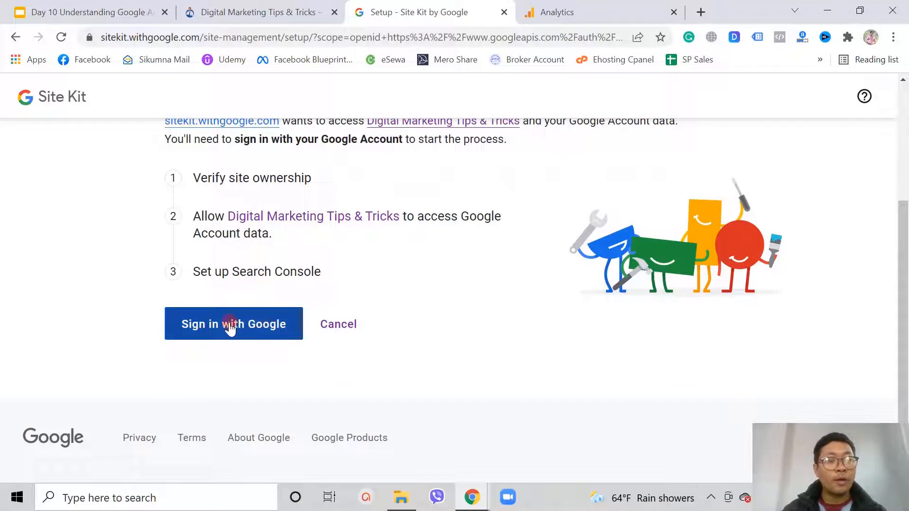
left_click(233, 326)
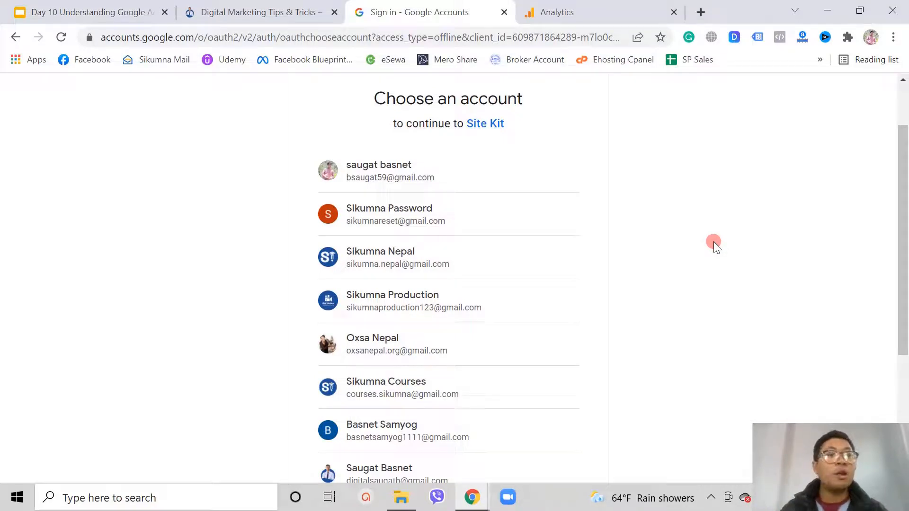
scroll(584, 241, "down", 3)
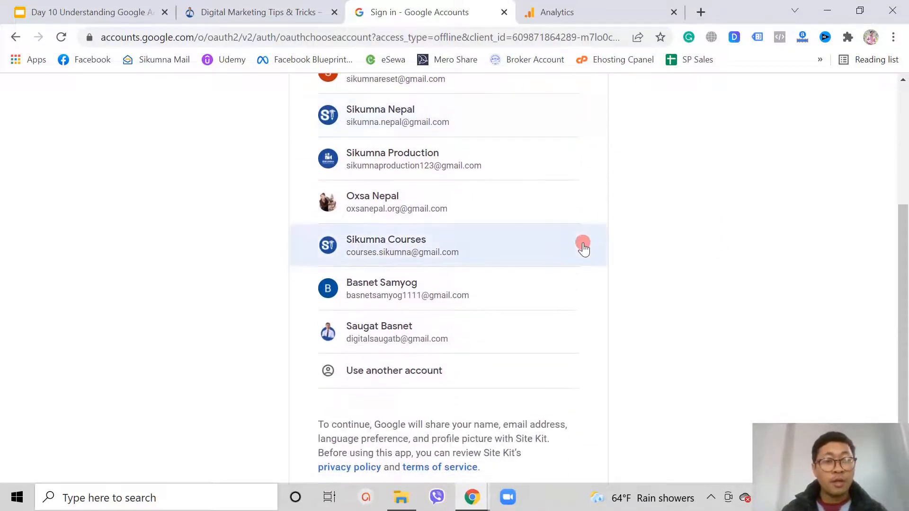
left_click(396, 334)
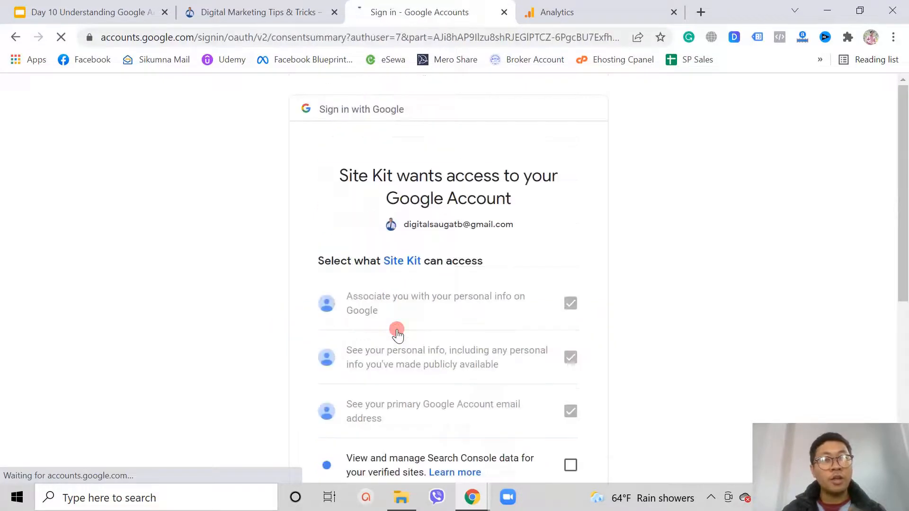
Grant Site Kit access to Search Console data and to the list of sites and domains, and continue.
scroll(627, 279, "down", 2)
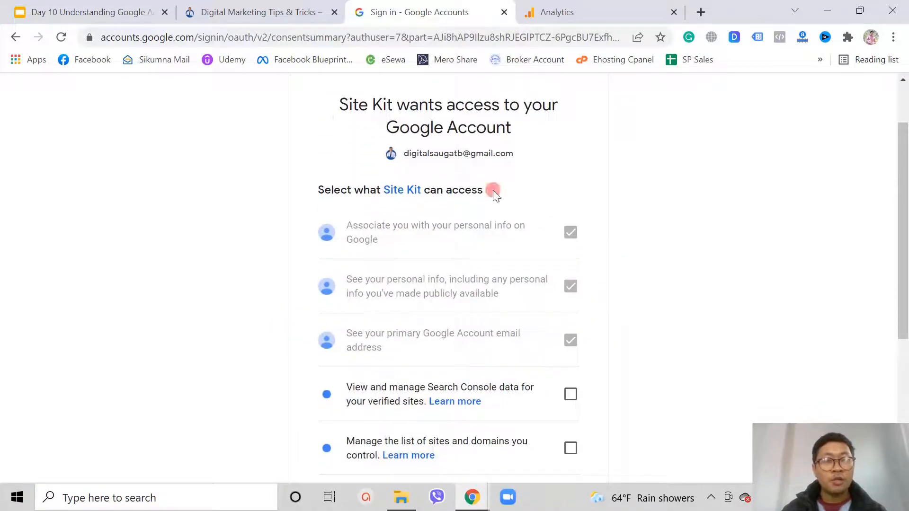
scroll(662, 189, "down", 3)
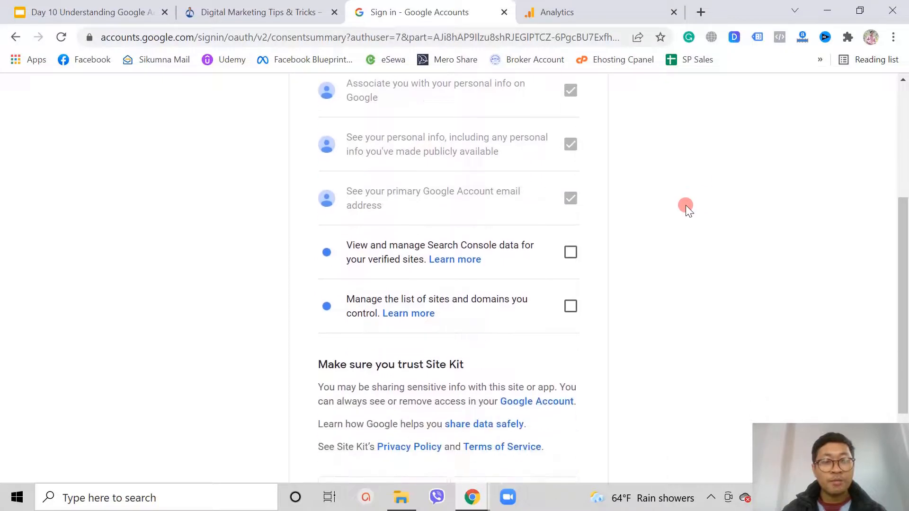
left_click(570, 252)
left_click(570, 307)
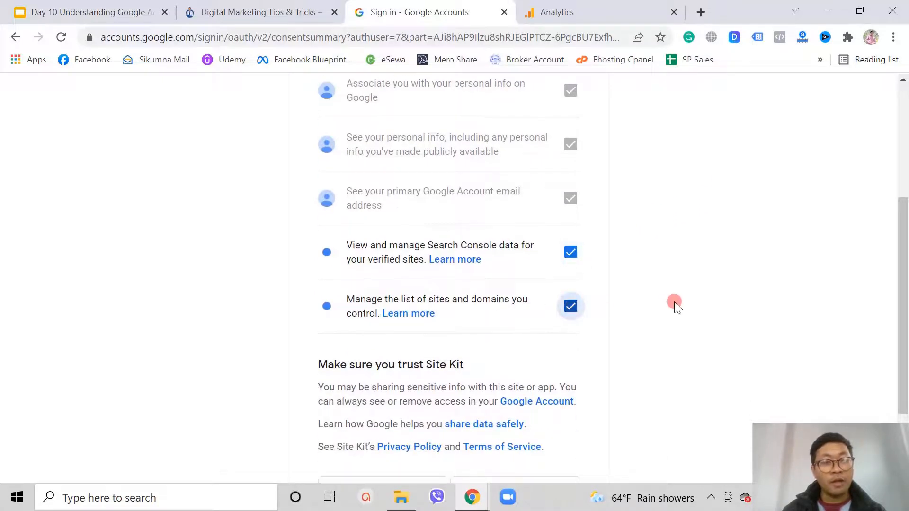
scroll(673, 302, "down", 3)
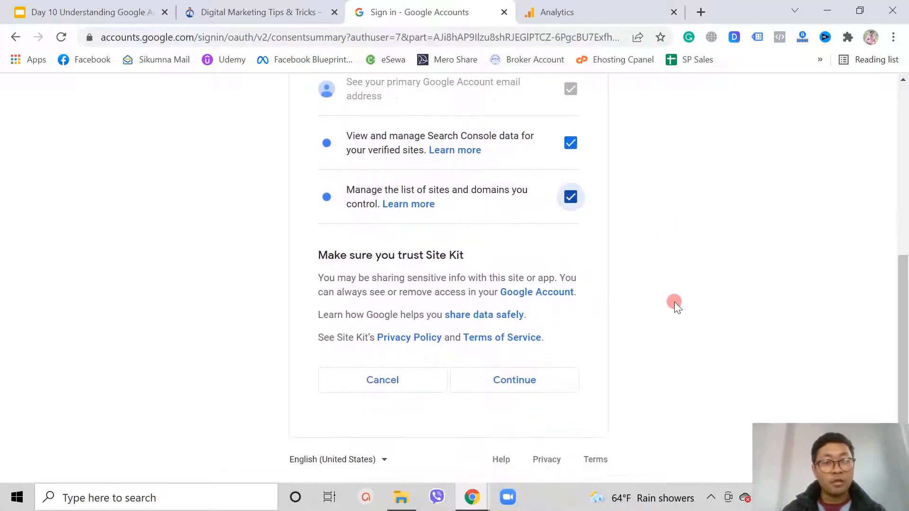
left_click(514, 380)
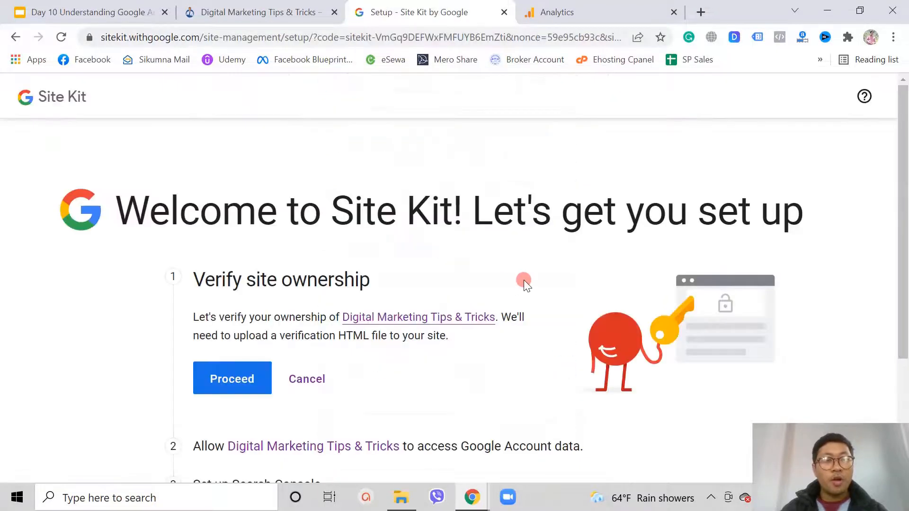
Verify ownership of the Digital Marketing Tips & Tricks site in the Site Kit setup.
scroll(538, 280, "down", 2)
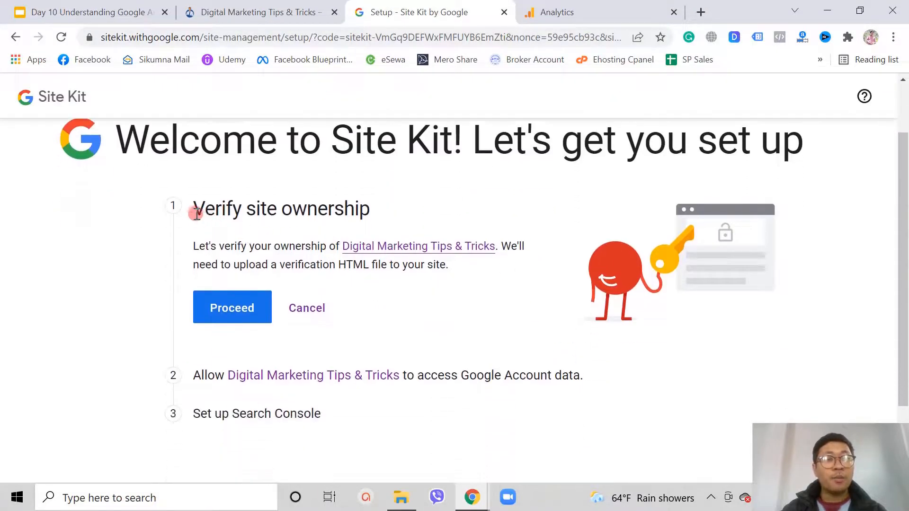
left_click(231, 308)
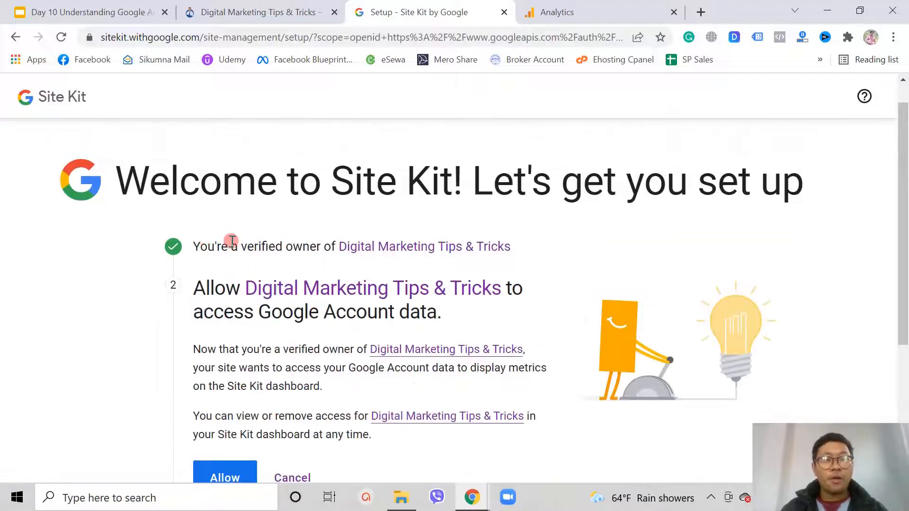
left_click_drag(195, 244, 516, 249)
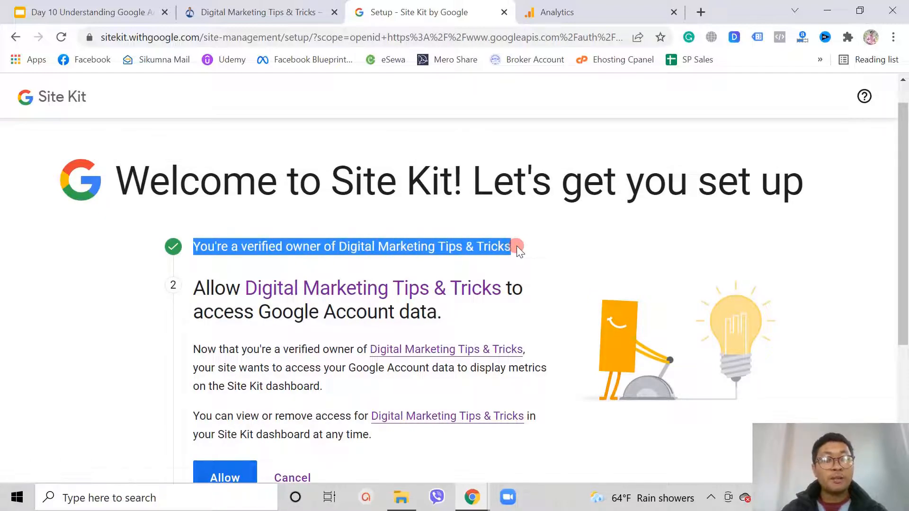
Allow the Digital Marketing Tips & Tricks site to access Google Account data in the Site Kit setup.
left_click(529, 246)
left_click(278, 5)
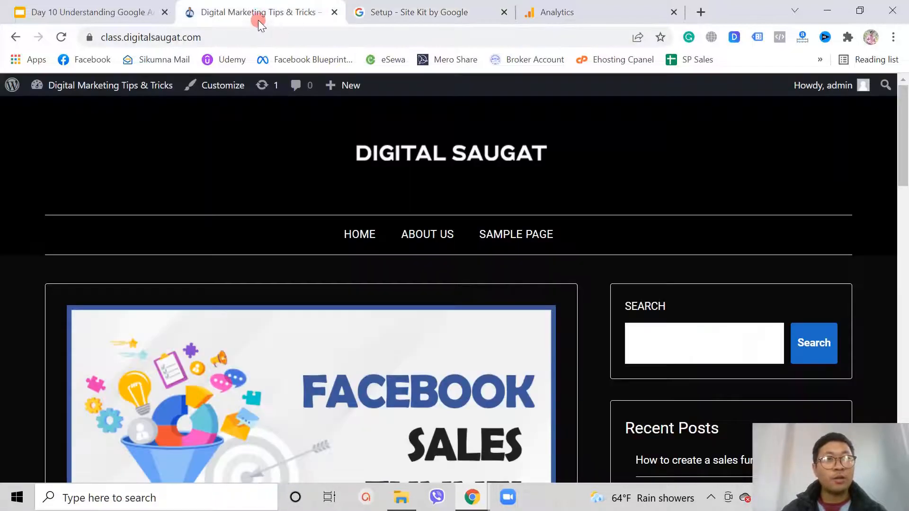
left_click(406, 10)
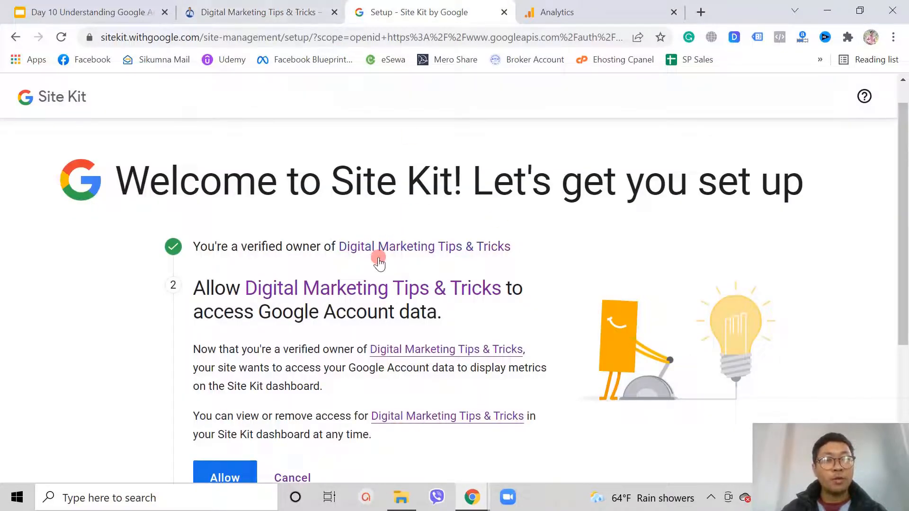
scroll(331, 265, "down", 1)
scroll(339, 267, "down", 2)
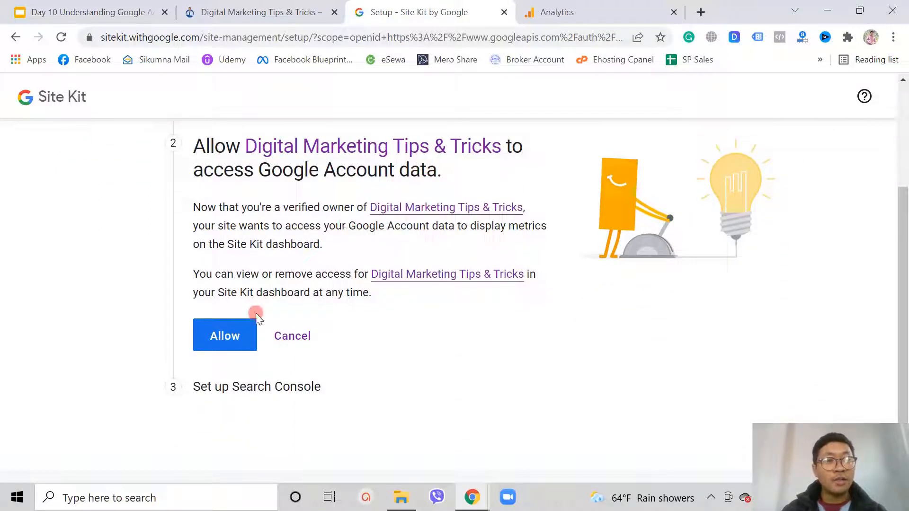
scroll(270, 290, "up", 1)
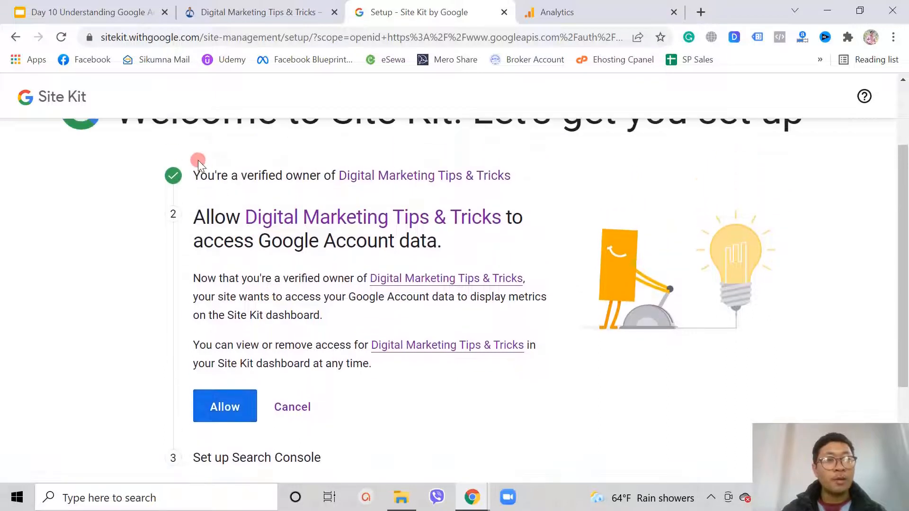
left_click_drag(191, 175, 290, 176)
left_click(534, 175)
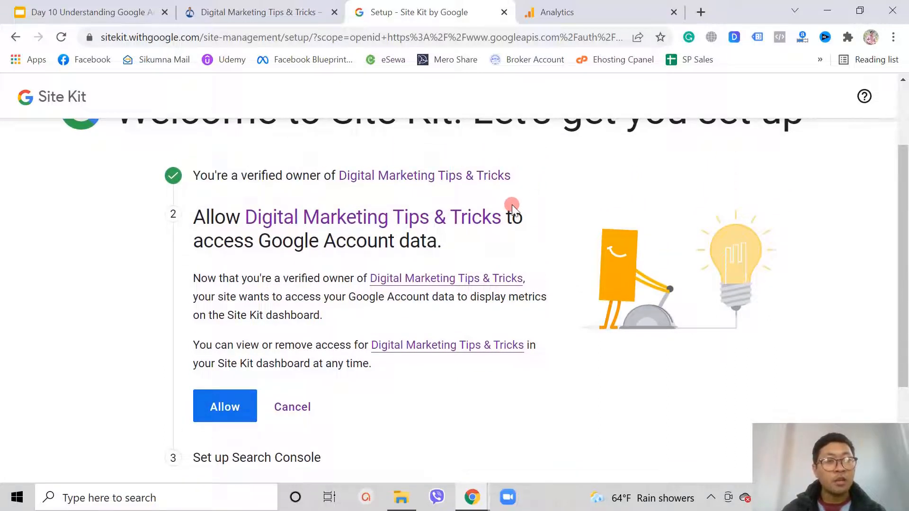
scroll(512, 205, "down", 1)
left_click(225, 340)
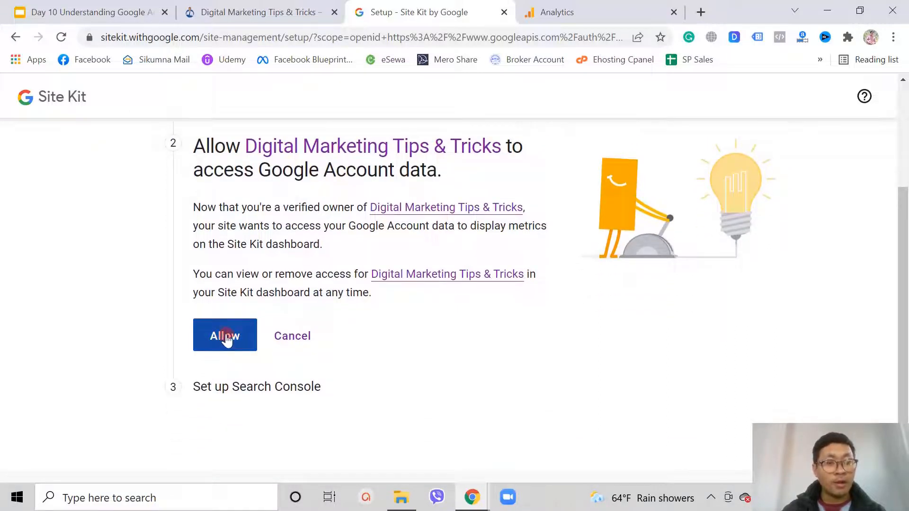
Add the Digital Marketing Tips & Tricks site to Search Console and go to the Site Kit dashboard.
scroll(387, 333, "down", 1)
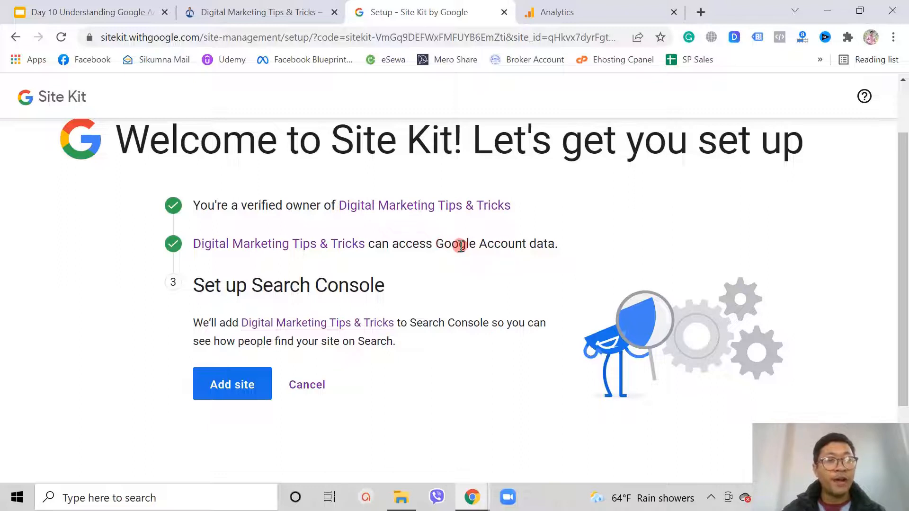
scroll(459, 243, "down", 1)
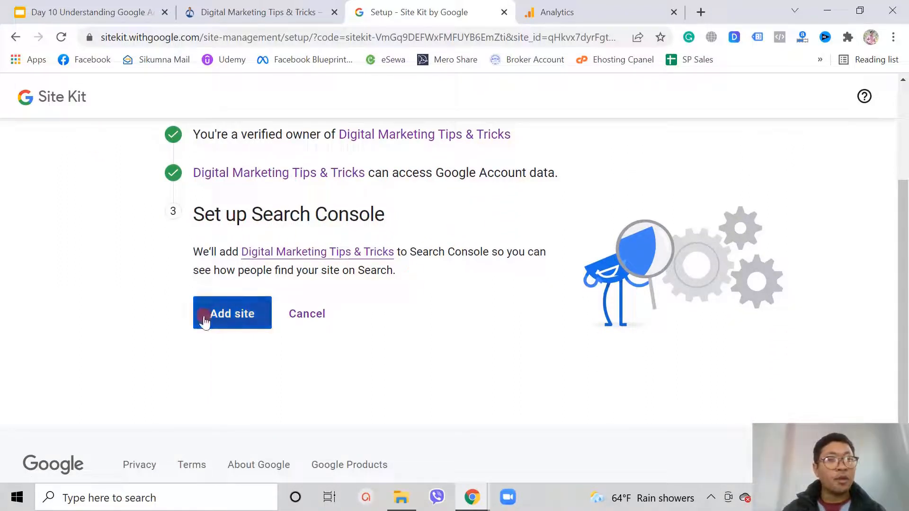
left_click(226, 317)
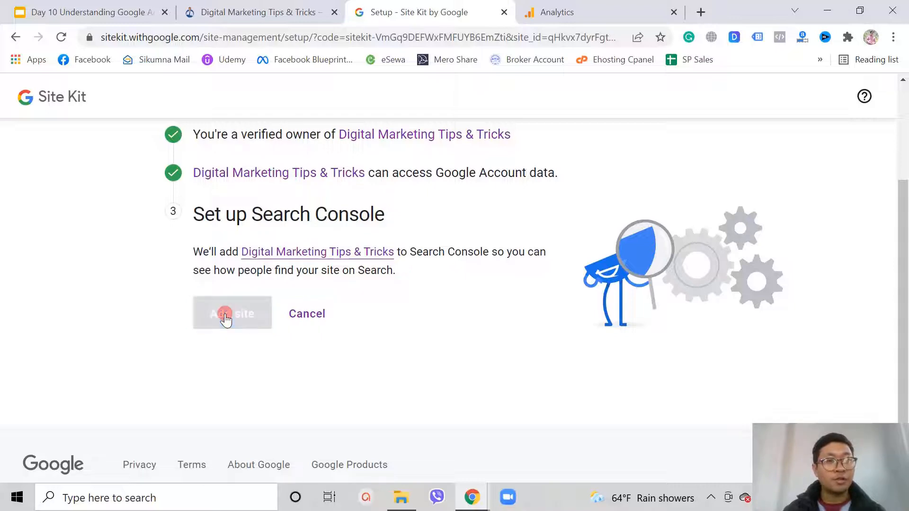
scroll(341, 302, "up", 2)
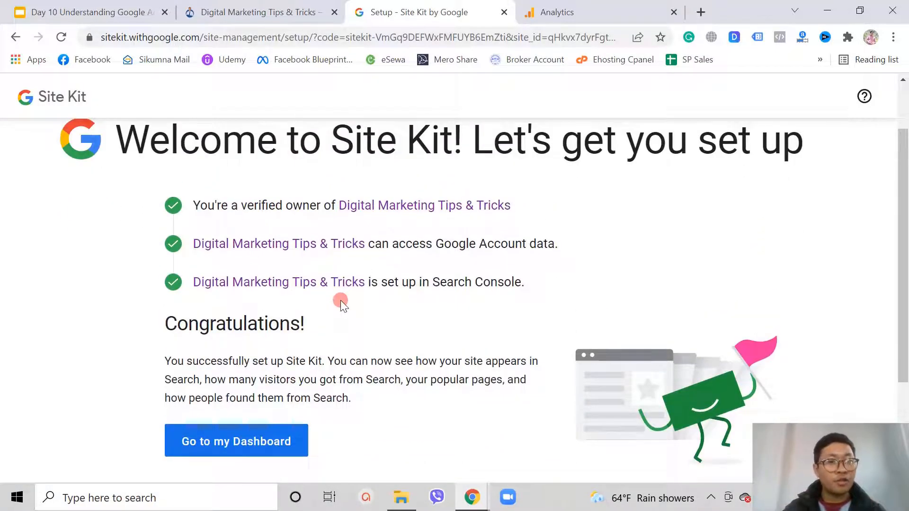
scroll(357, 300, "down", 2)
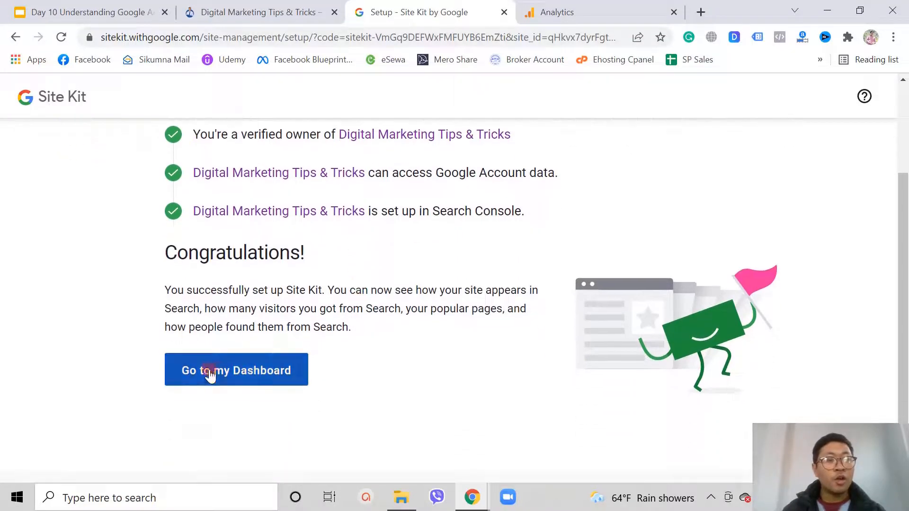
left_click(246, 372)
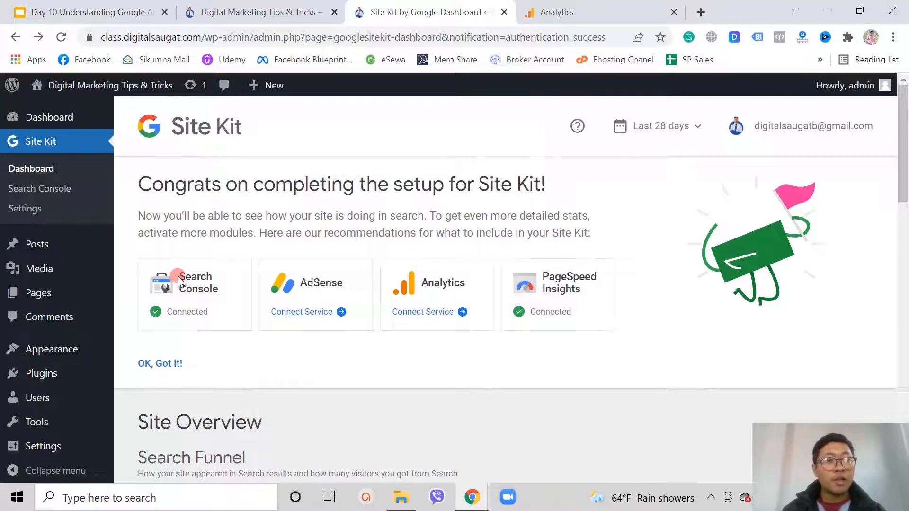
Start connecting the Analytics service with the same Google account and grant Site Kit access to see and download Analytics data.
left_click_drag(179, 275, 218, 289)
left_click(212, 310)
double_click(211, 311)
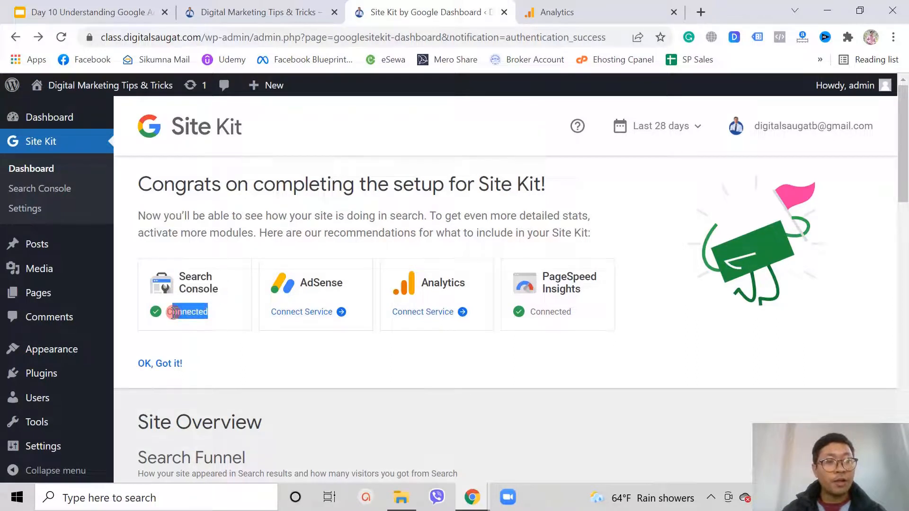
left_click_drag(541, 276, 530, 314)
left_click(536, 346)
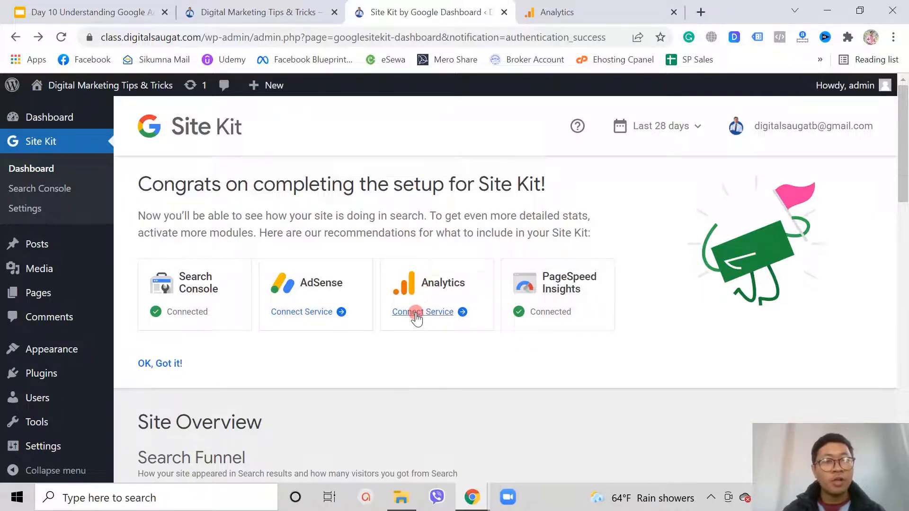
left_click(427, 314)
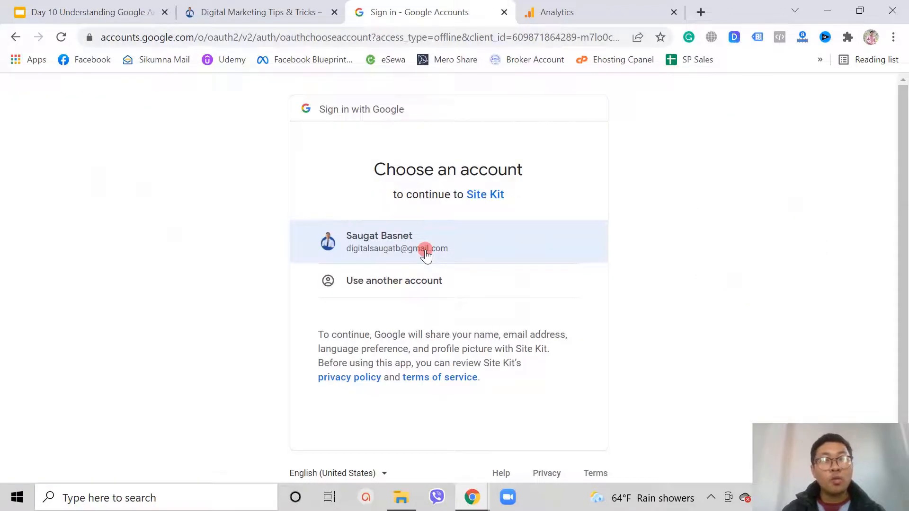
left_click(386, 241)
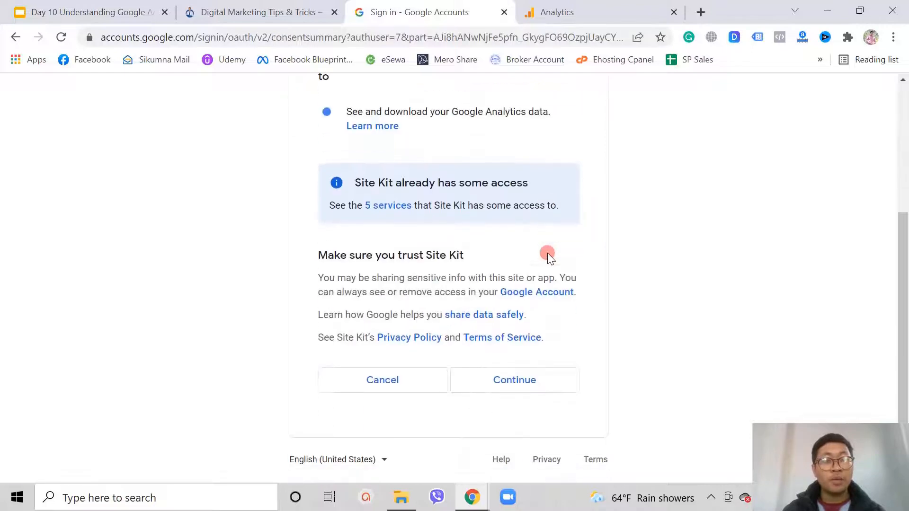
left_click(503, 380)
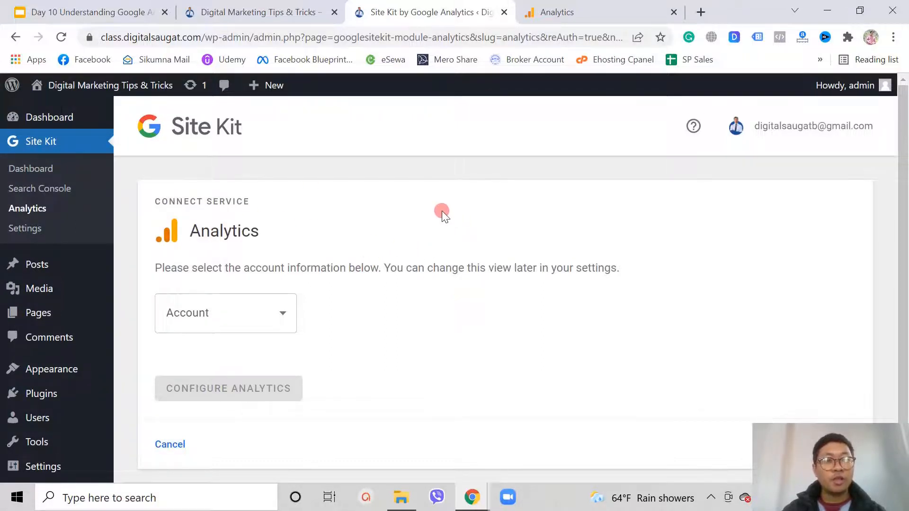
Select the Demo Website account and its existing Demo Website property for the Analytics service, and submit the configuration.
scroll(300, 329, "down", 1)
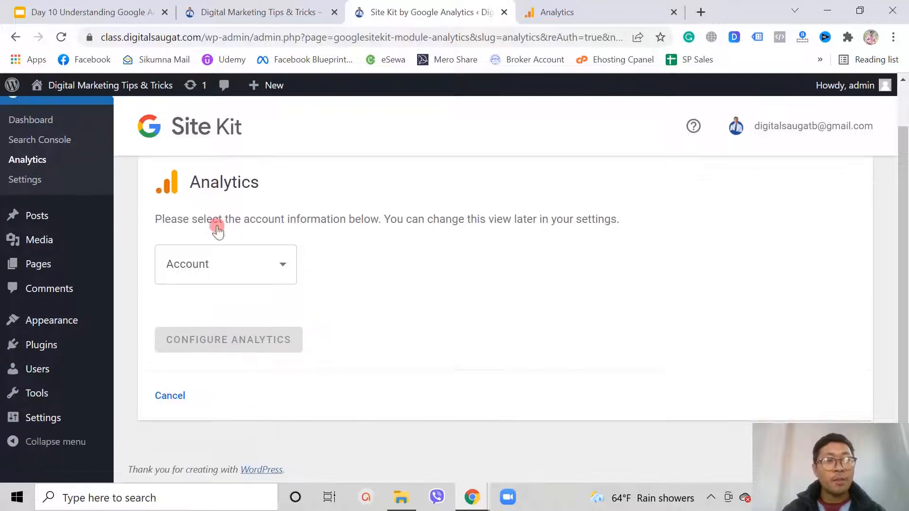
left_click(249, 259)
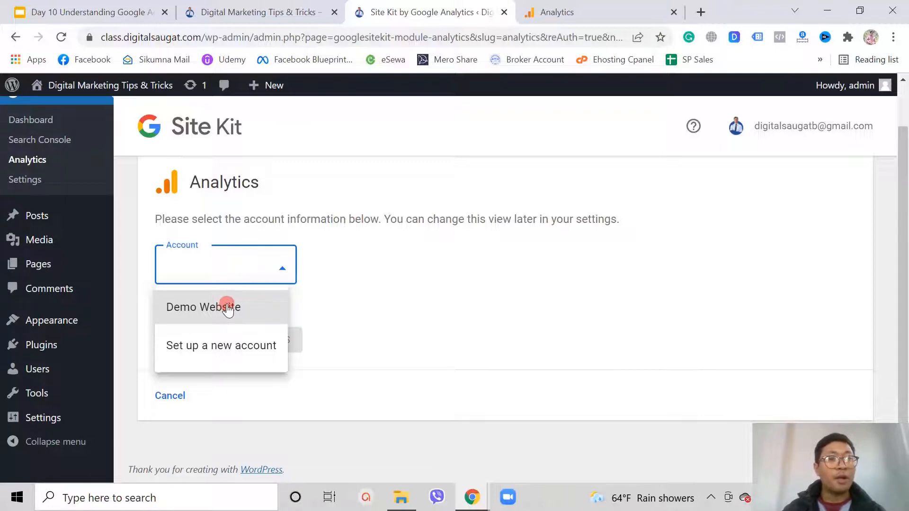
left_click(672, 6)
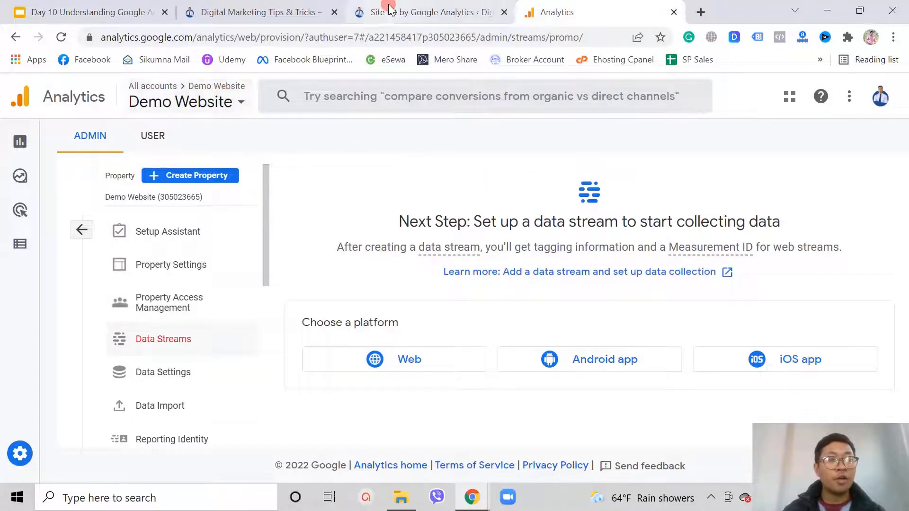
left_click(358, 11)
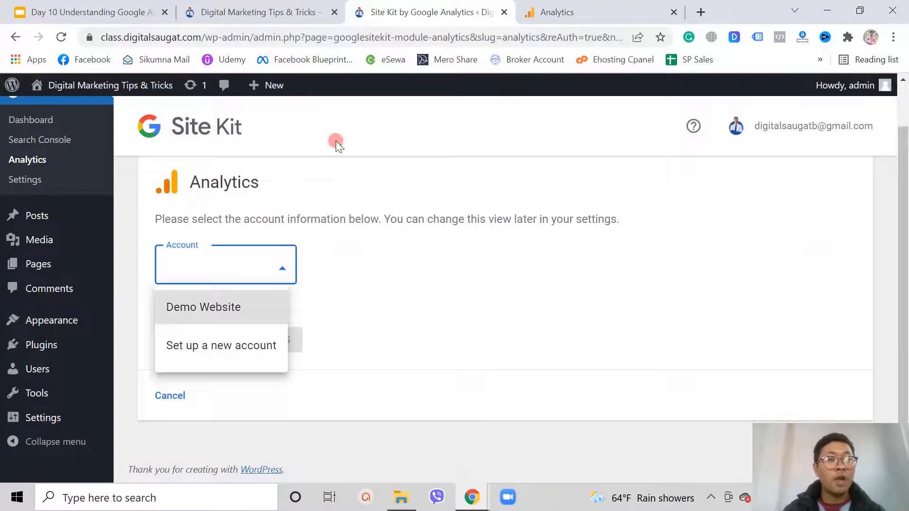
left_click(193, 313)
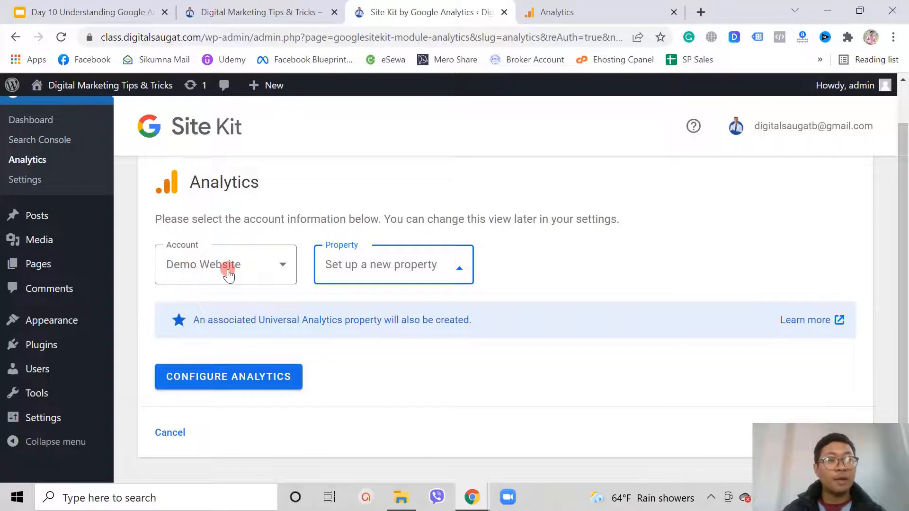
left_click(351, 261)
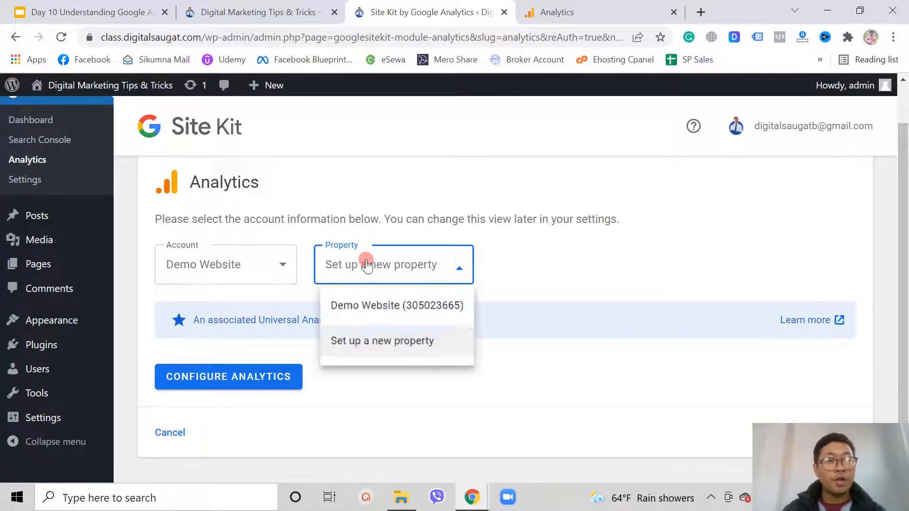
left_click(343, 308)
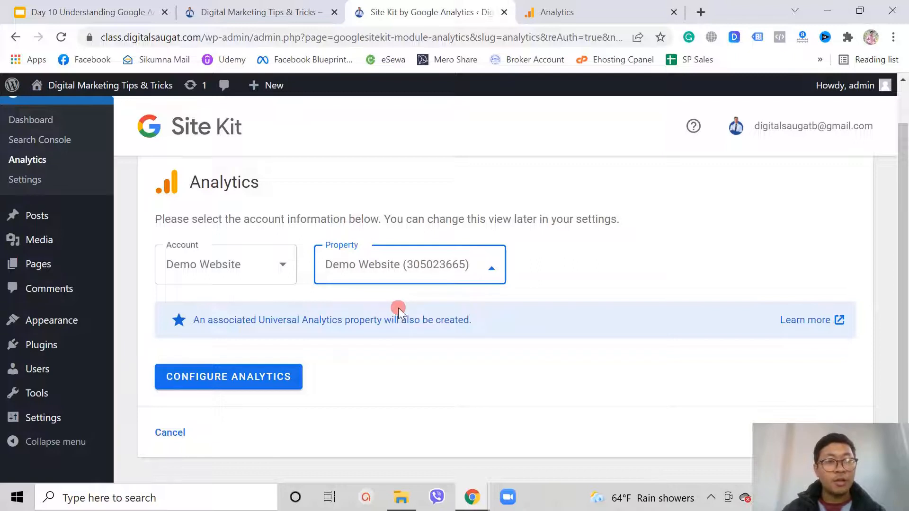
scroll(398, 308, "down", 1)
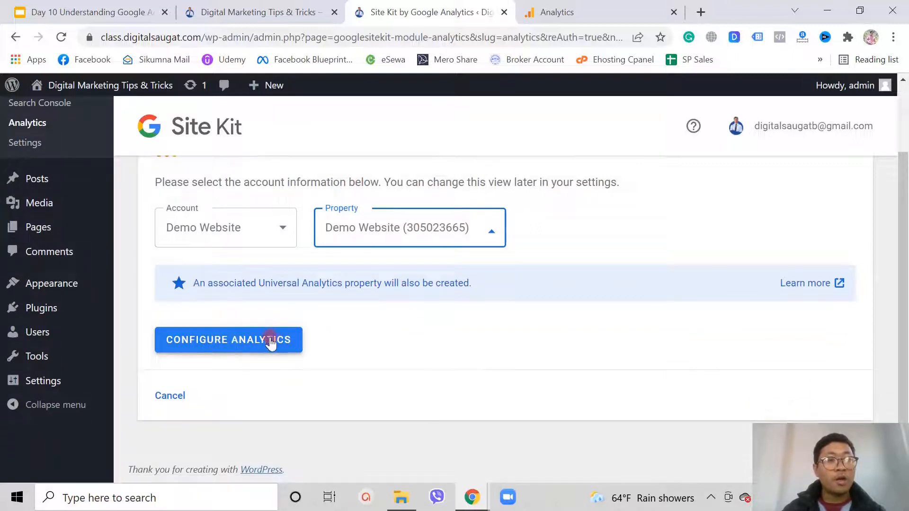
left_click(219, 341)
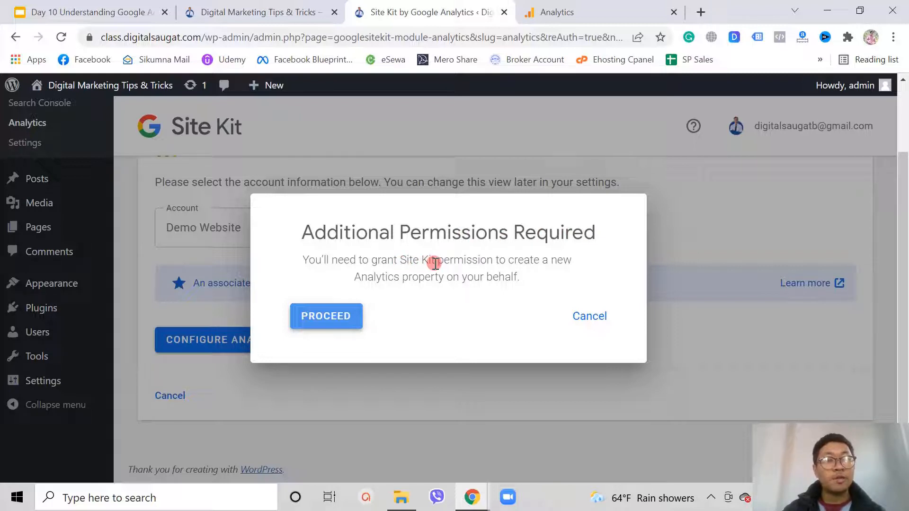
Grant Site Kit permission to edit Google Analytics management entities, and check the Analytics connection on the Site Kit dashboard.
left_click(314, 318)
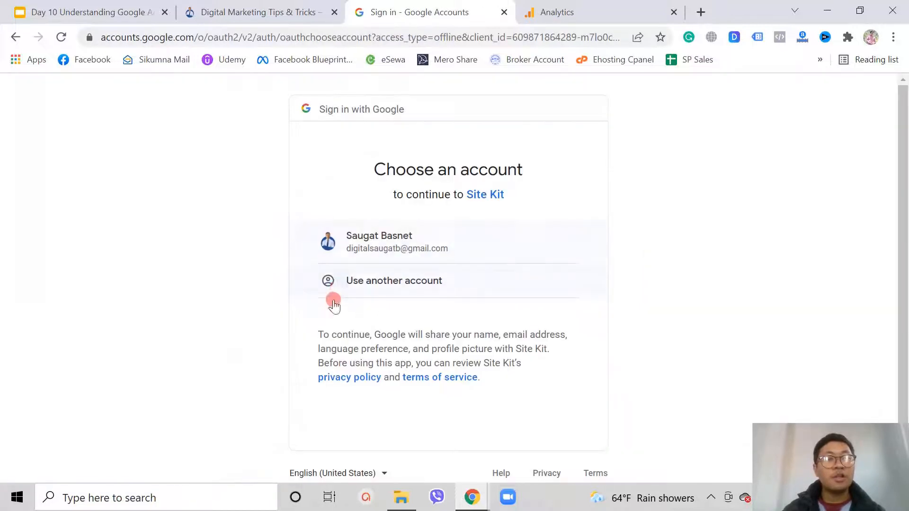
left_click(384, 238)
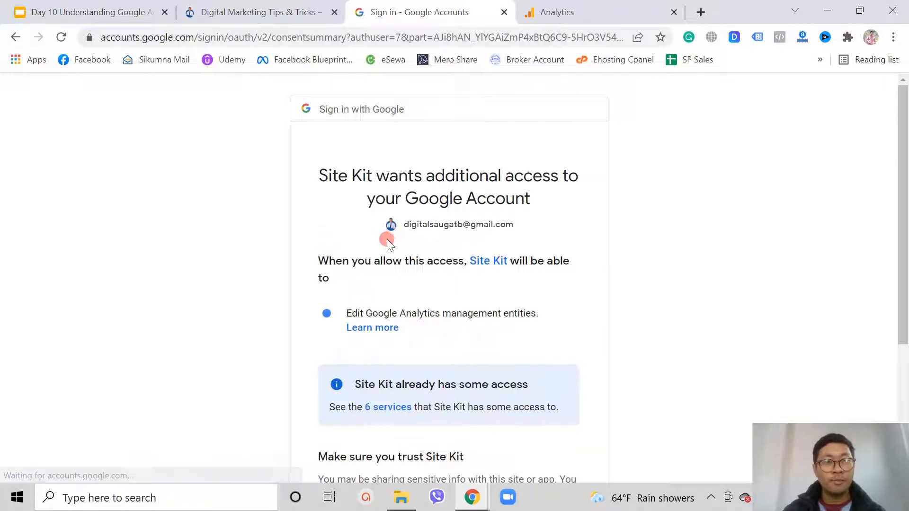
scroll(522, 273, "down", 4)
left_click(516, 379)
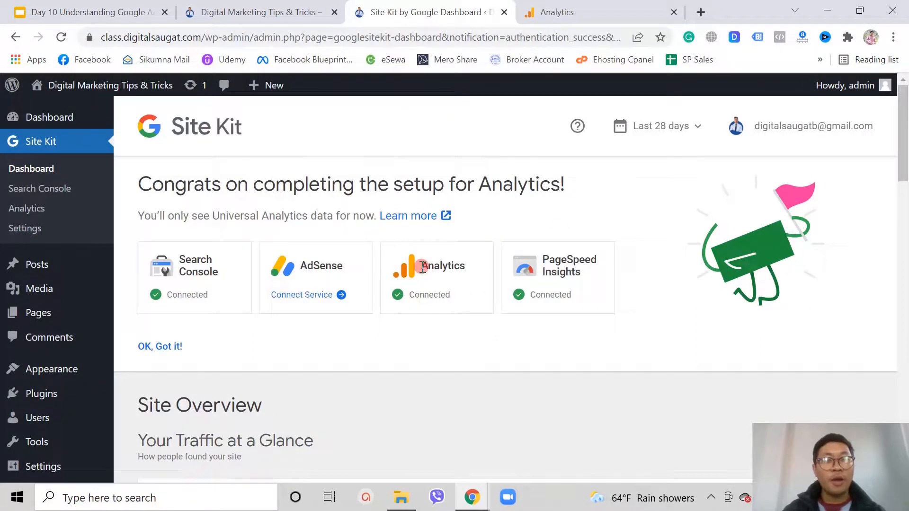
left_click_drag(423, 266, 463, 263)
left_click_drag(458, 295, 412, 296)
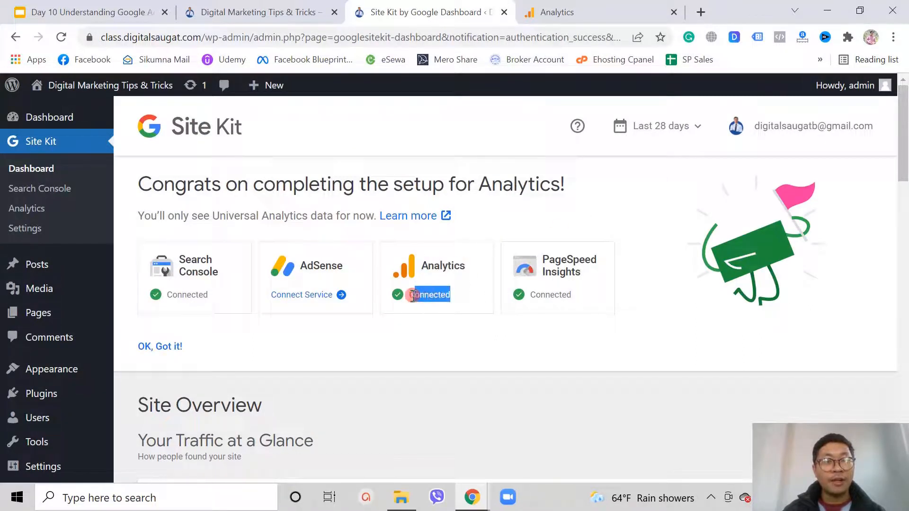
left_click(456, 351)
scroll(455, 352, "down", 3)
scroll(456, 350, "up", 3)
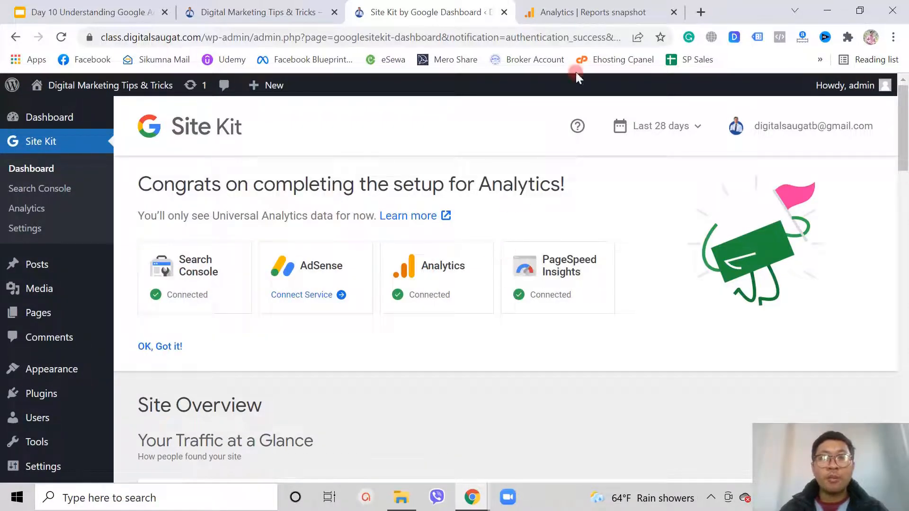
Switch to Google Analytics and open the Demo Website property from the account list.
left_click(588, 9)
left_click(399, 7)
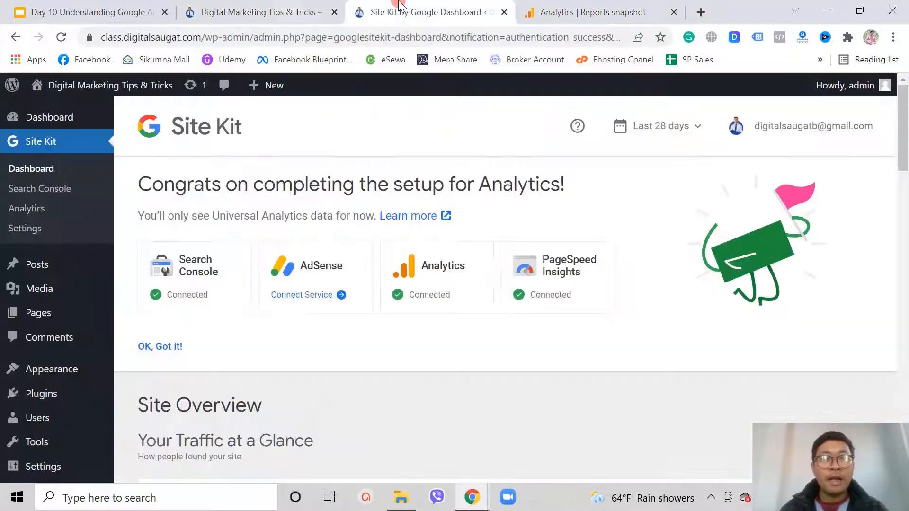
left_click(568, 19)
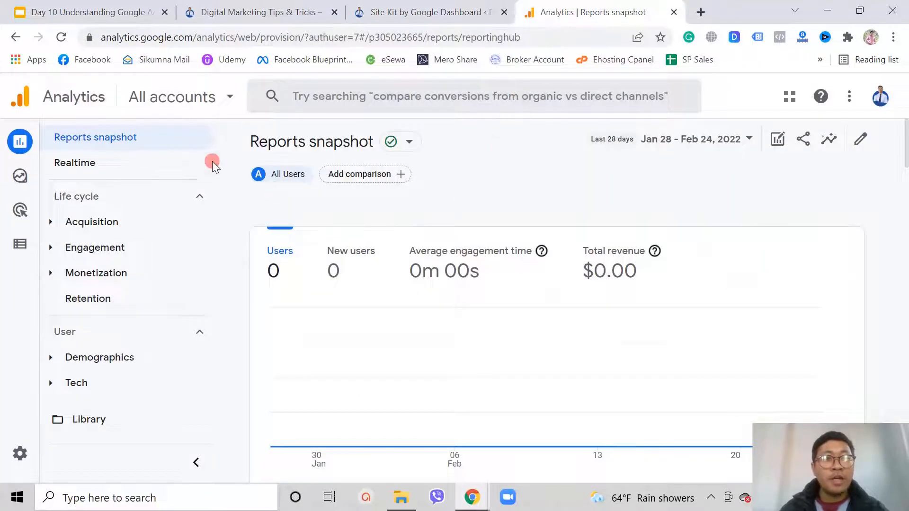
left_click(194, 110)
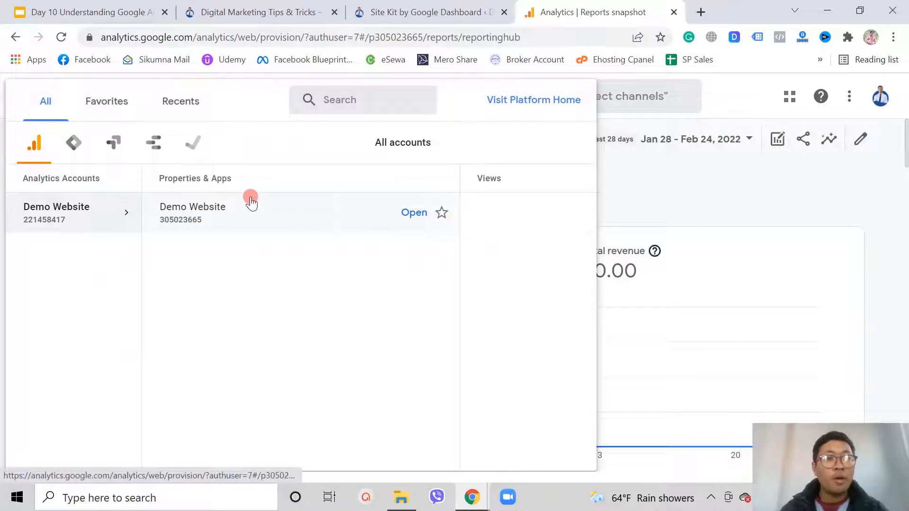
left_click(413, 217)
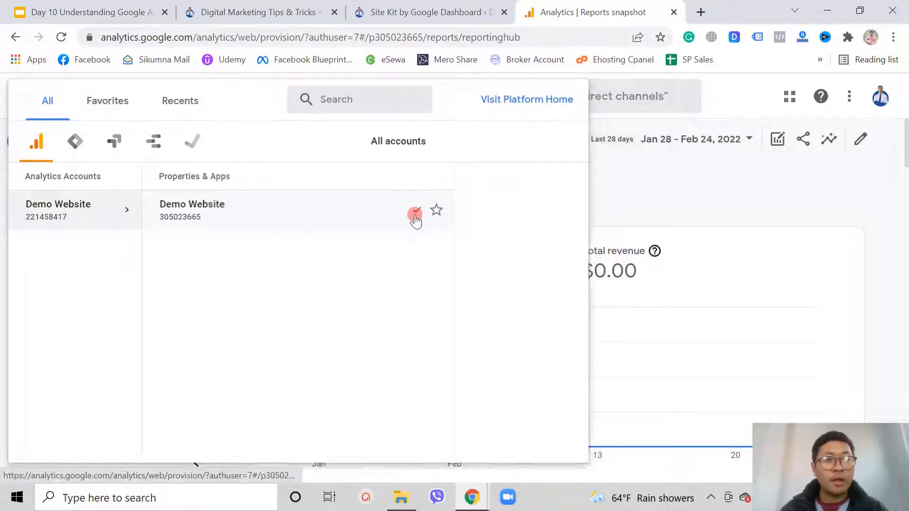
Examine the Demo Website property's Reports snapshot, including the New users metric, users in the last 30 minutes and new-user sources.
mouse_move(19, 141)
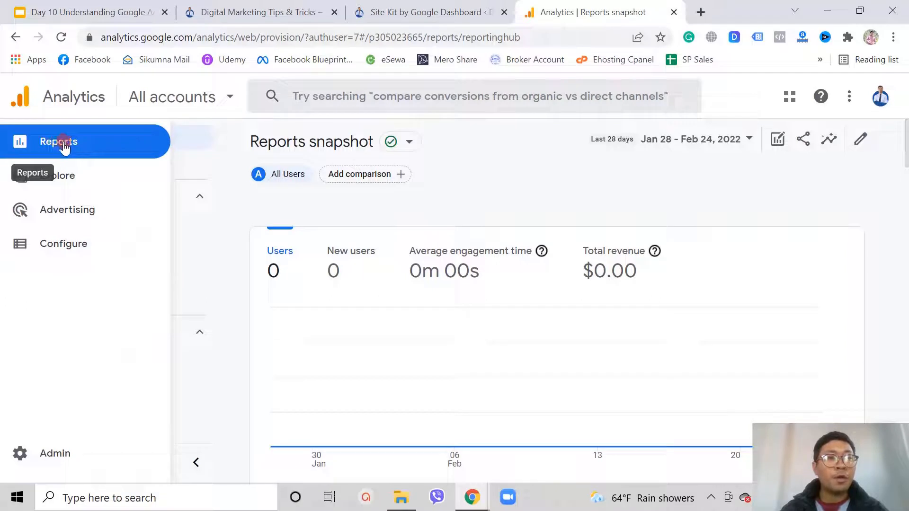
left_click(63, 143)
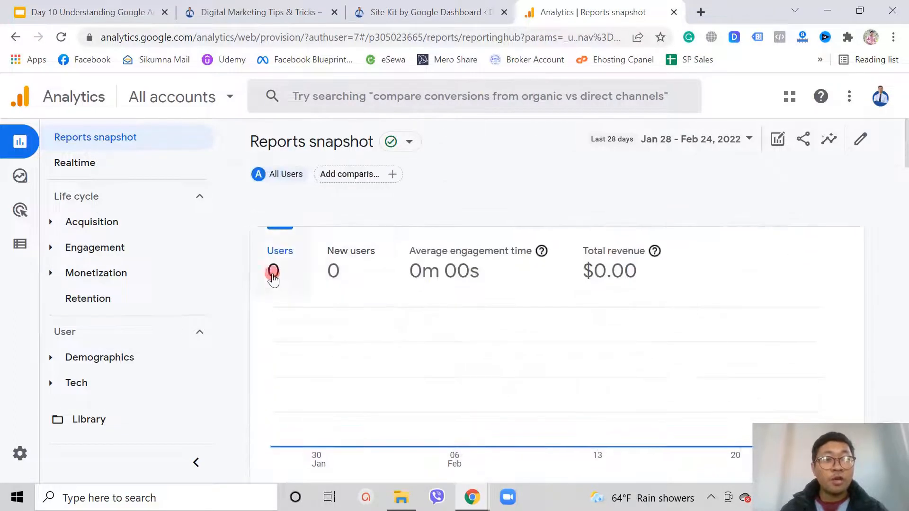
left_click(358, 267)
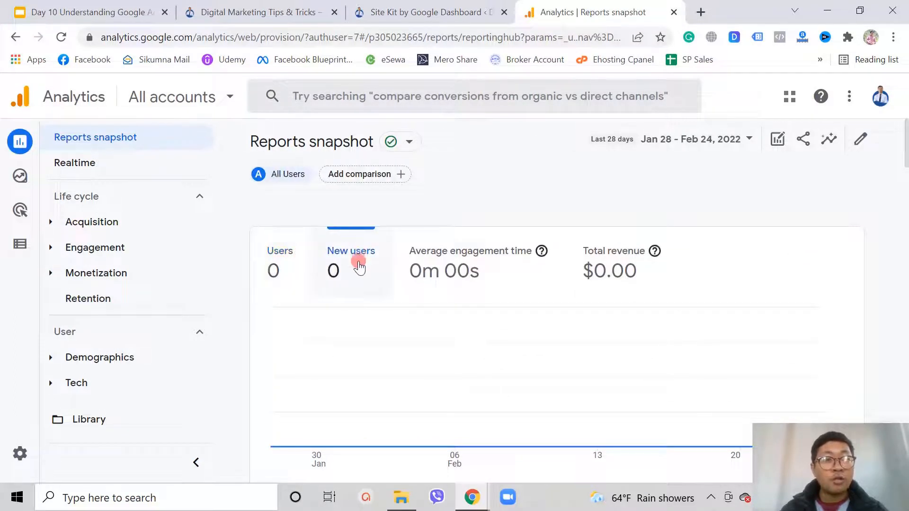
scroll(409, 309, "down", 10)
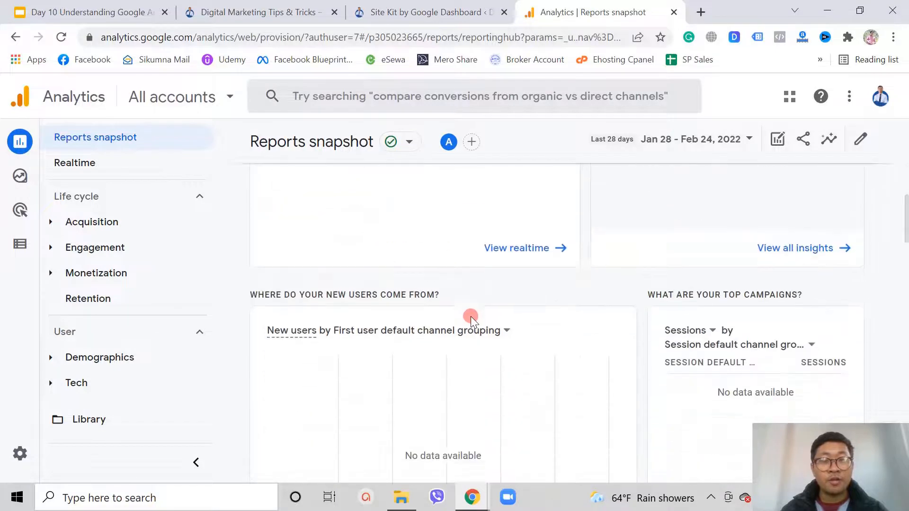
scroll(470, 317, "down", 10)
scroll(478, 327, "up", 20)
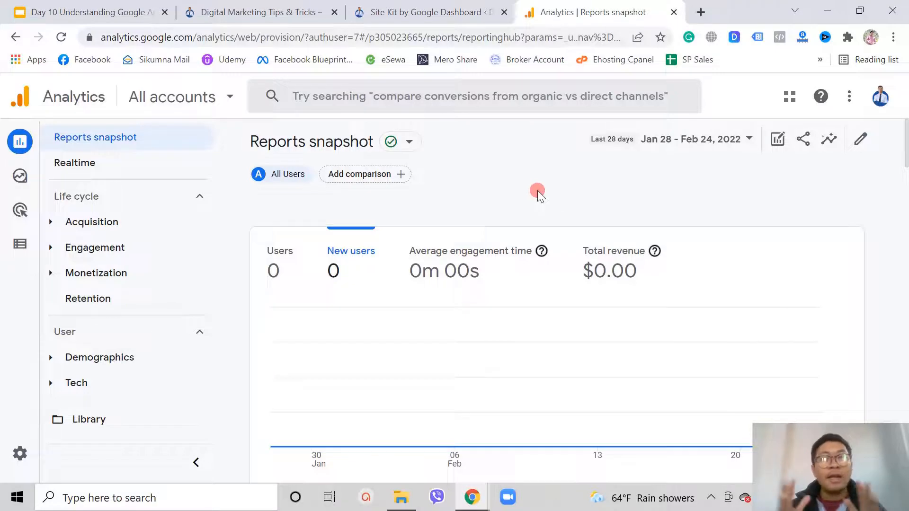
scroll(479, 198, "down", 10)
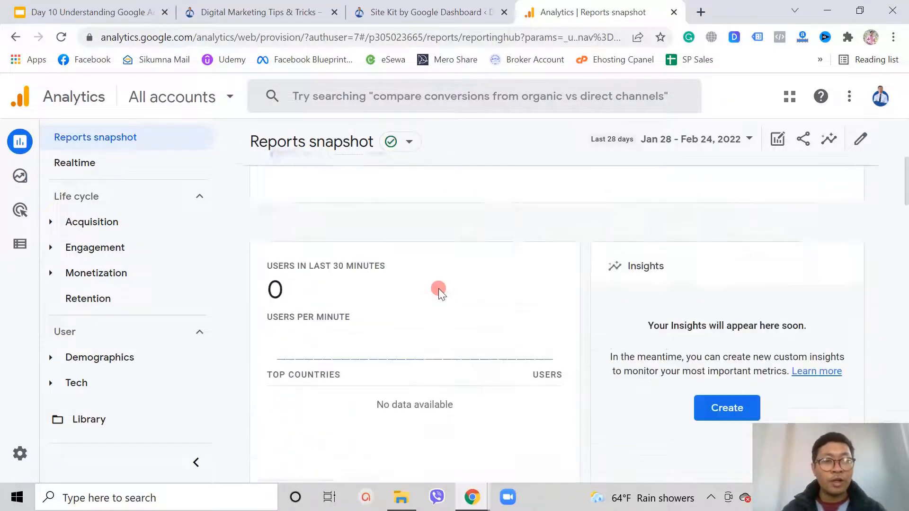
scroll(444, 323, "up", 7)
scroll(444, 323, "up", 5)
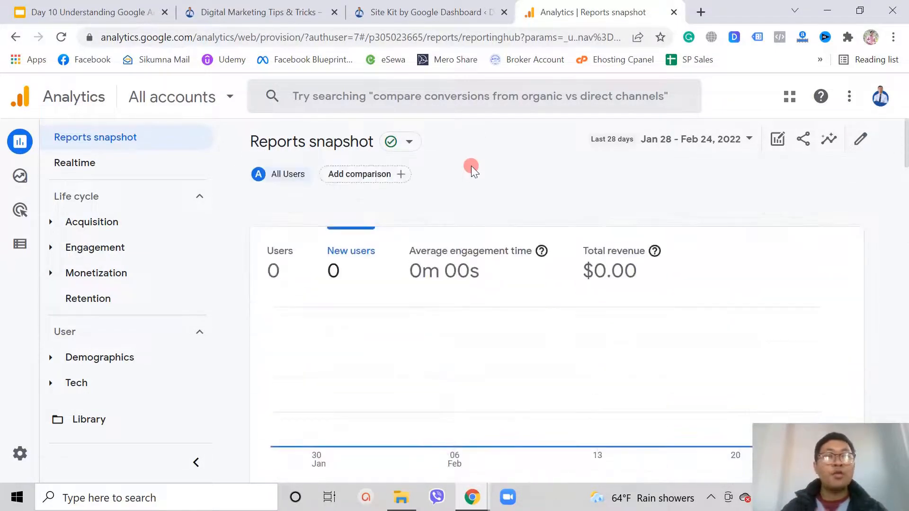
Search the web for "google analytics" in a new browser tab and open the Google Analytics site from the results.
left_click(700, 12)
type("google analytics")
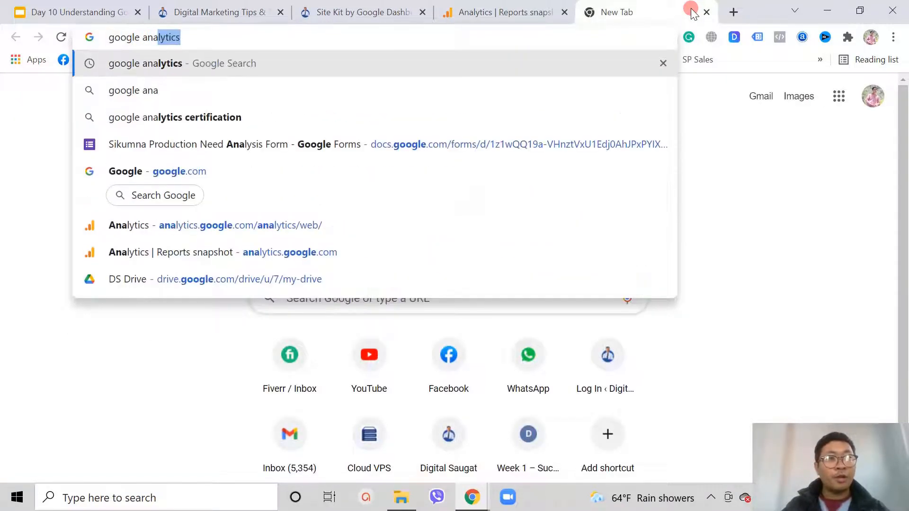
key("Return")
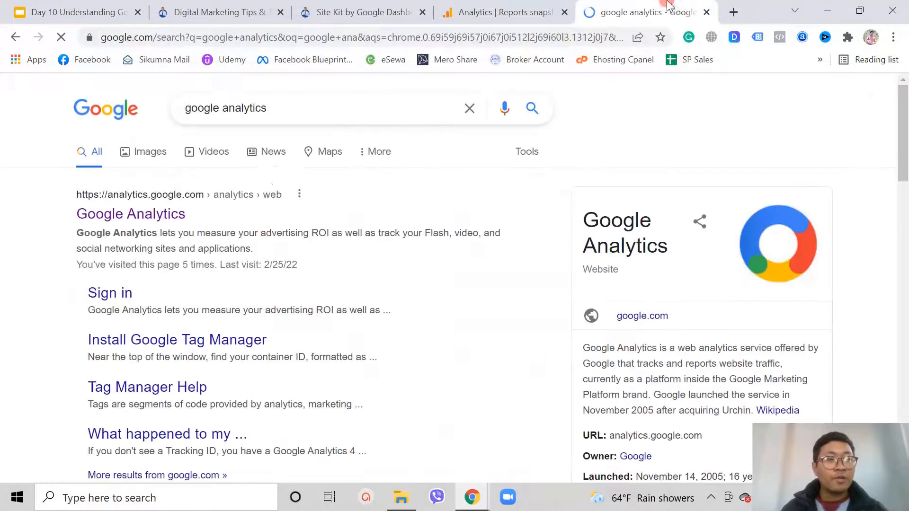
left_click(103, 204)
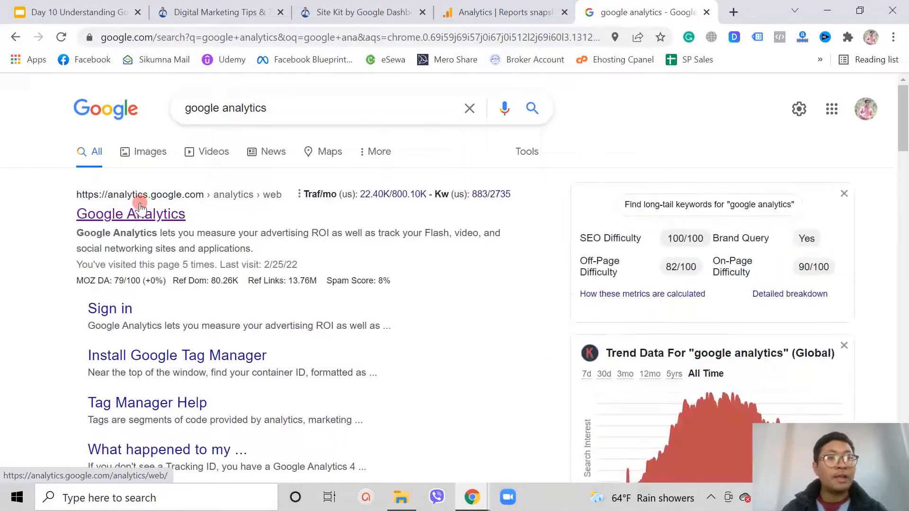
left_click(138, 215)
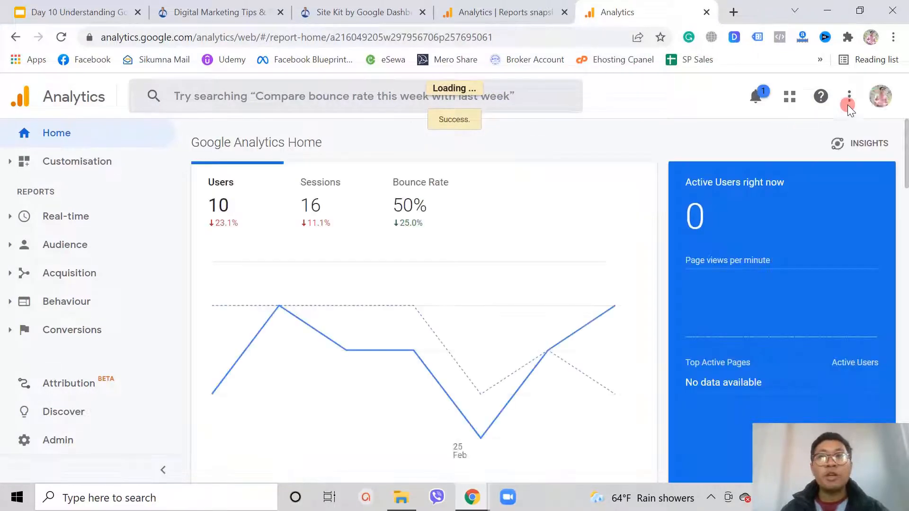
Switch Google Analytics to the Google account that holds the Demo Website property, and check the Reports snapshot already open.
left_click(879, 99)
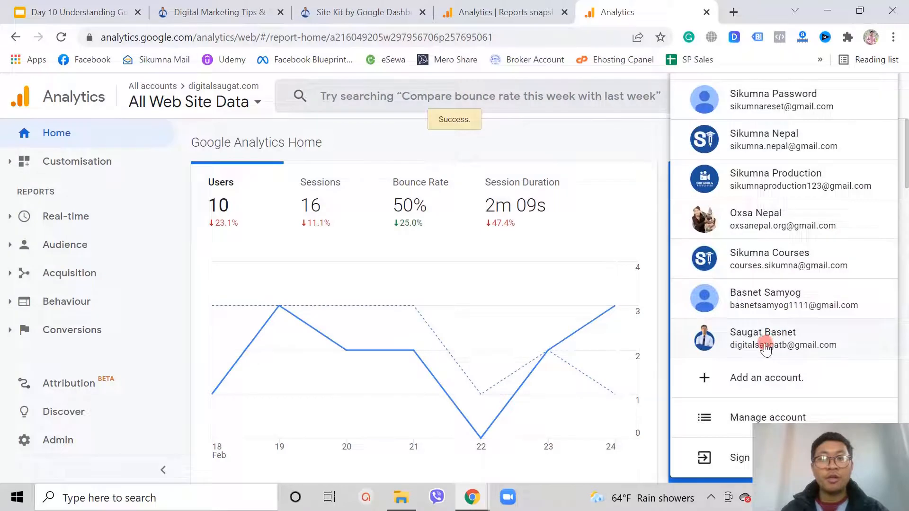
left_click(744, 345)
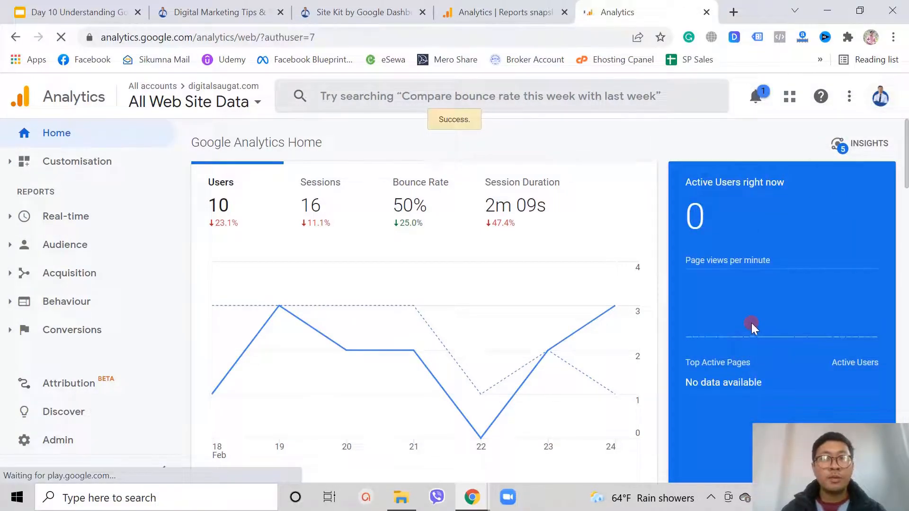
left_click(514, 10)
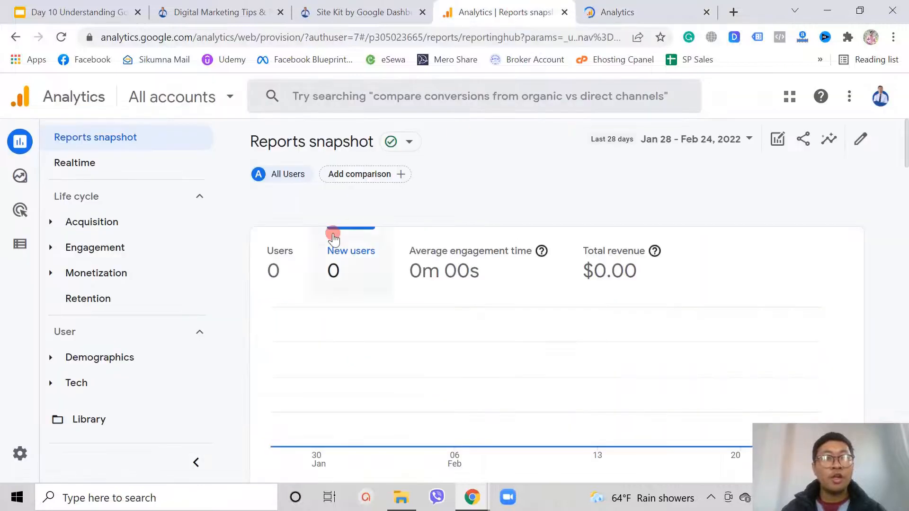
left_click(668, 7)
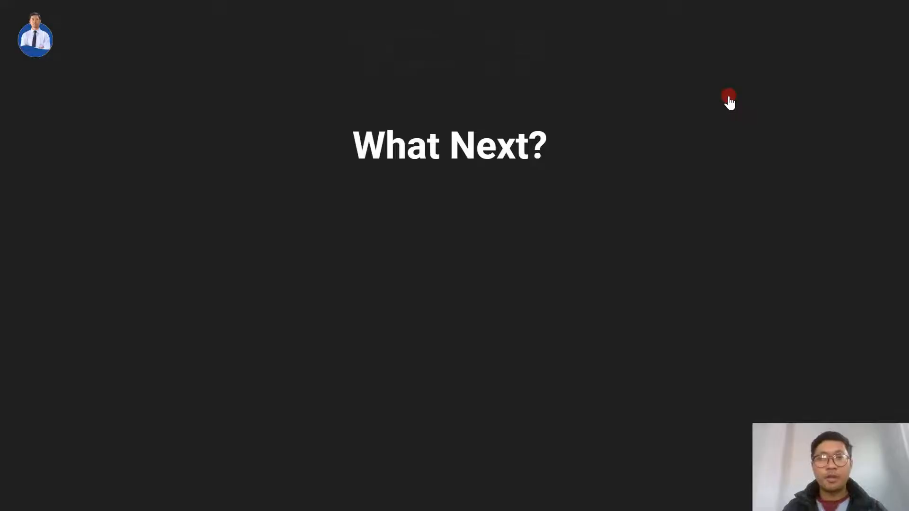
left_click(728, 97)
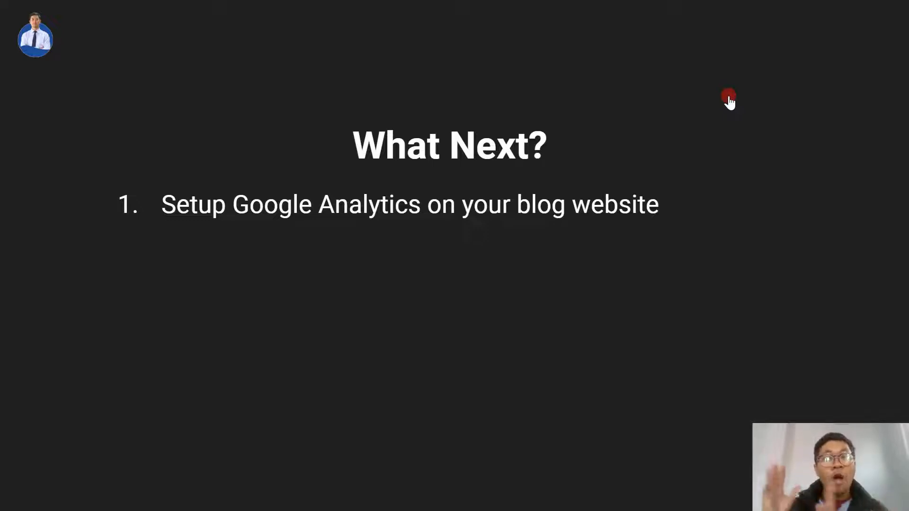
key("Right")
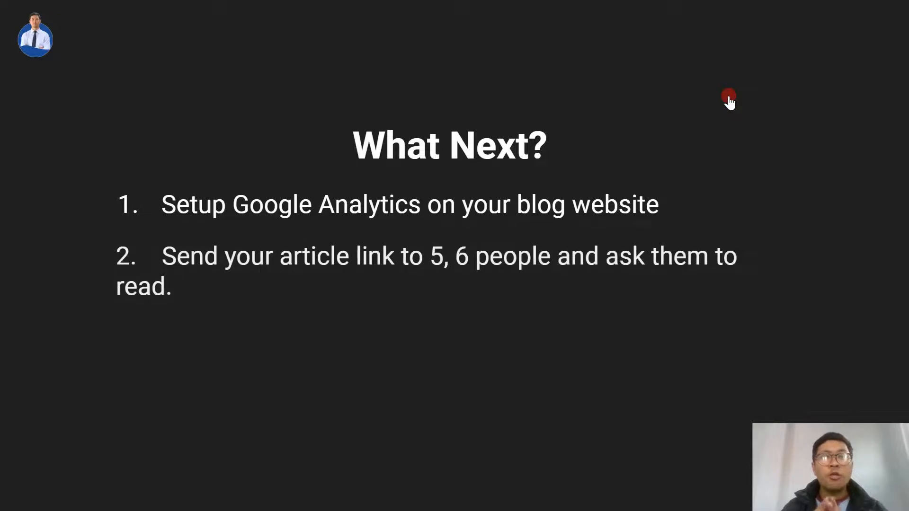